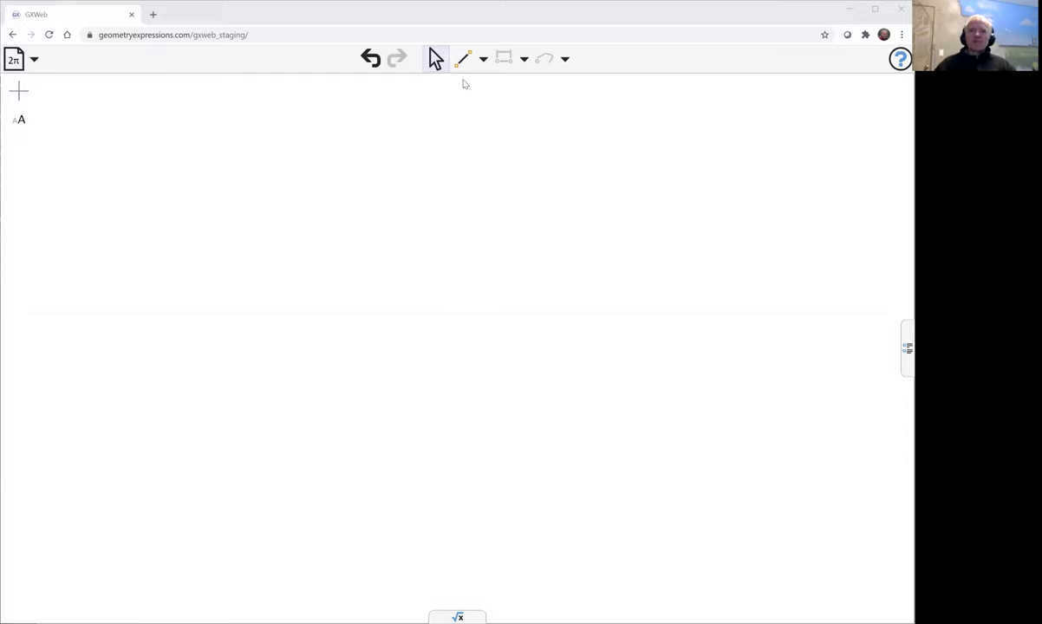
# Step: Draw triangle ABC from three connected segments, closing back at vertex A
pyautogui.click(462, 58)
pyautogui.click(132, 391)
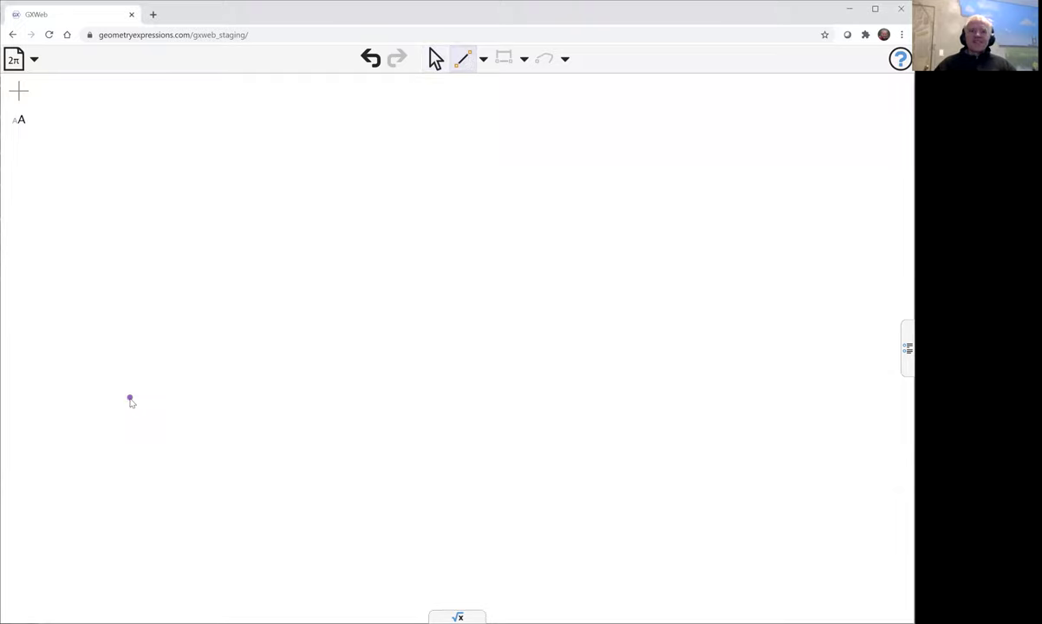
pyautogui.click(283, 183)
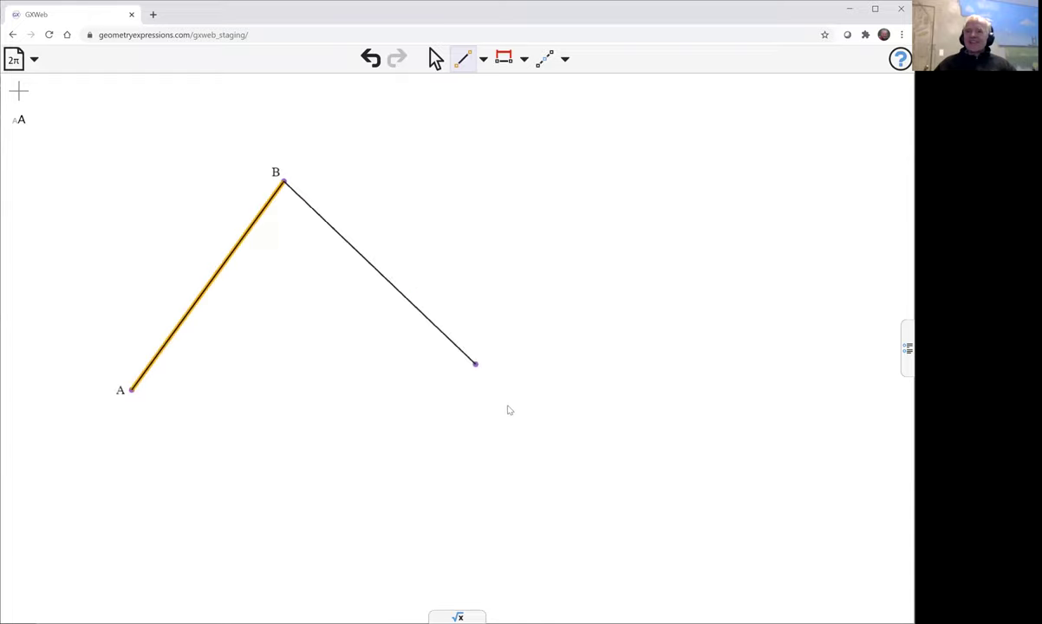
pyautogui.click(544, 456)
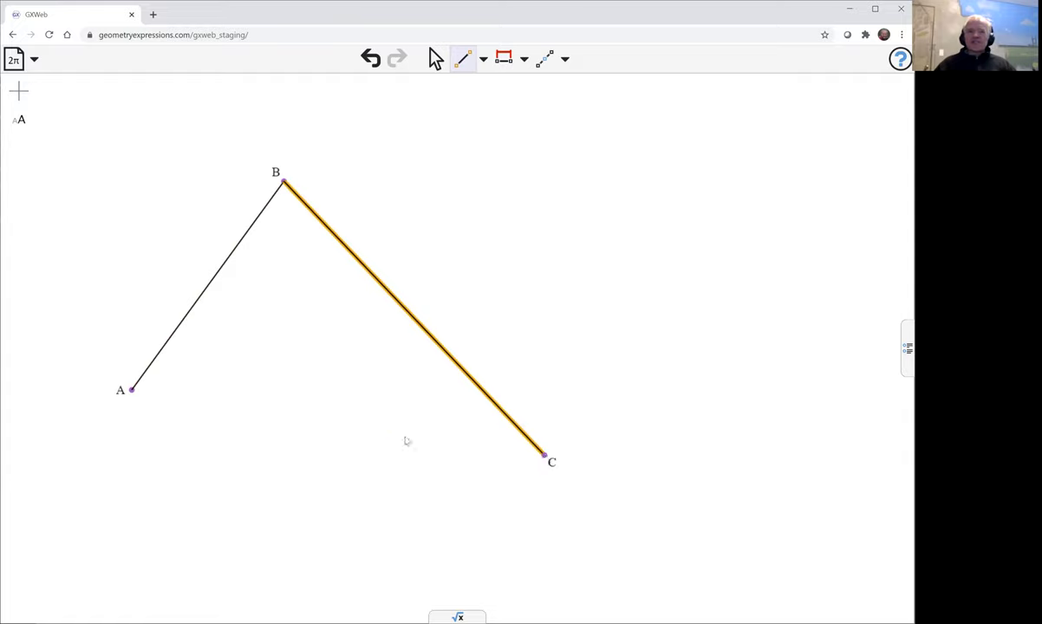
pyautogui.click(134, 391)
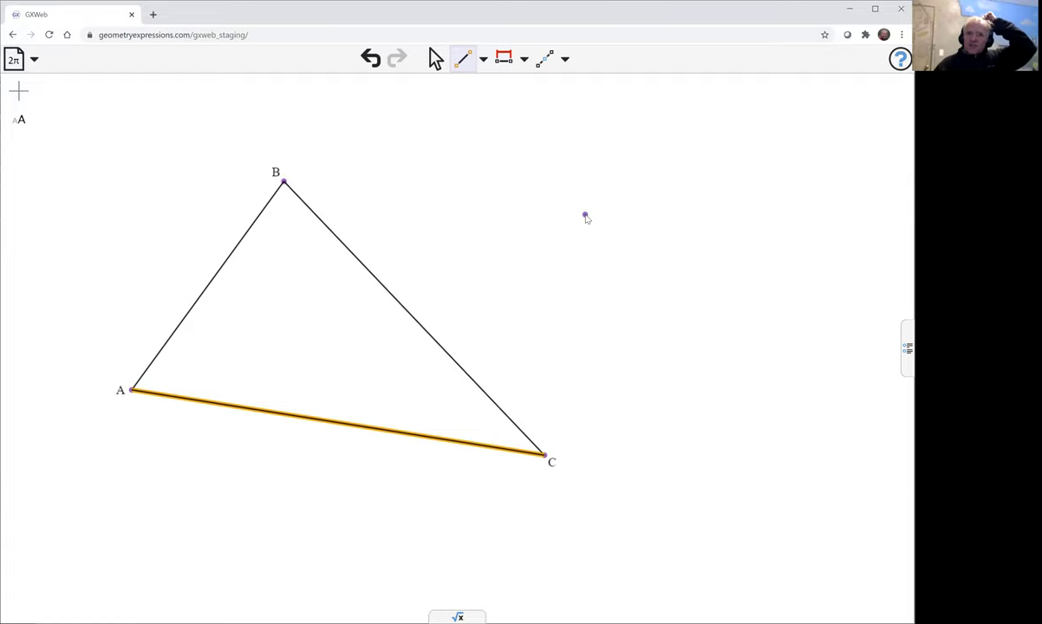
# Step: Drag vertex B up and to the left, then clear the selection
pyautogui.click(433, 58)
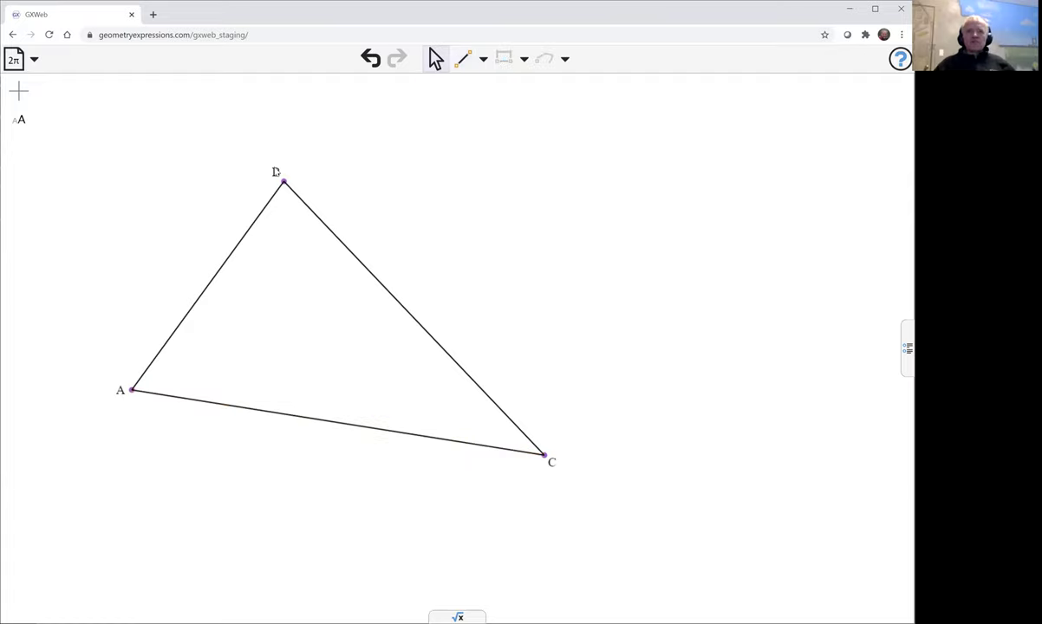
pyautogui.moveTo(274, 170); pyautogui.dragTo(253, 138)
pyautogui.click(485, 167)
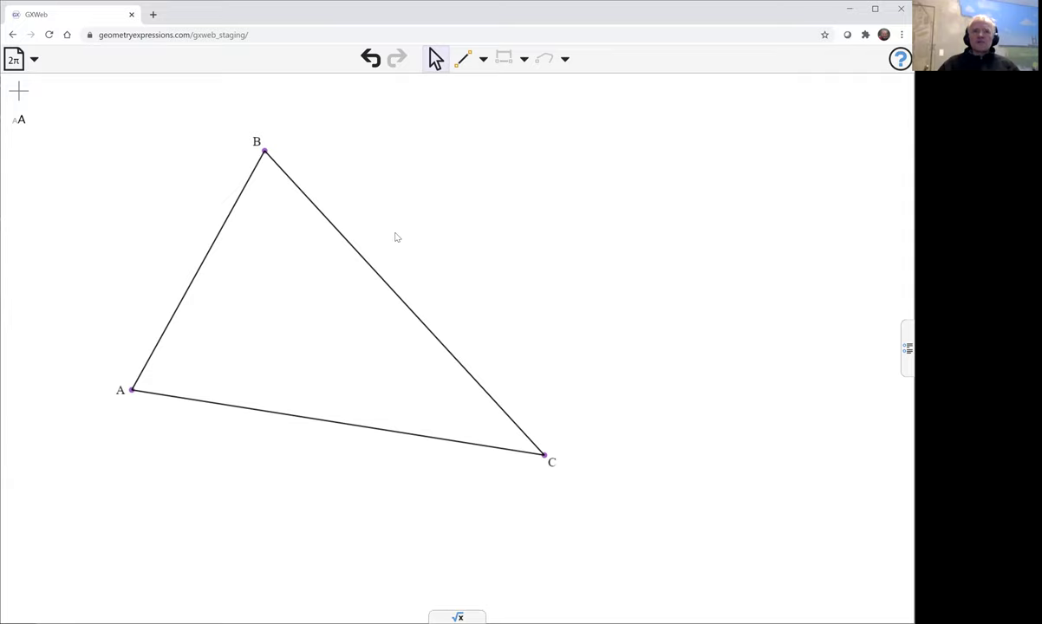
# Step: Draw a segment from A to a new point D on side BC
pyautogui.click(385, 284)
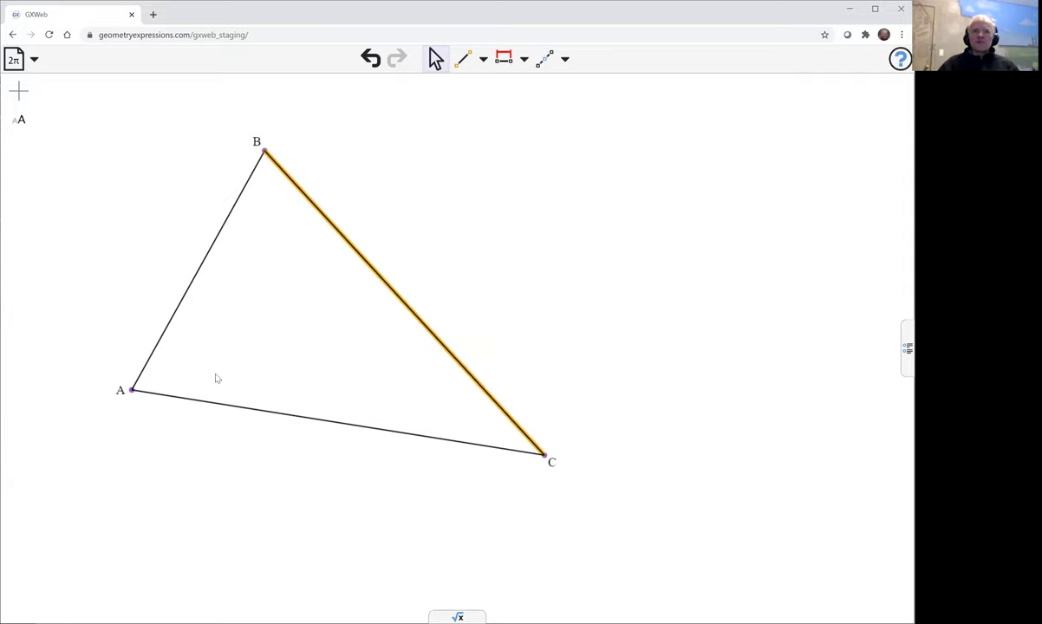
pyautogui.click(132, 391)
pyautogui.click(498, 244)
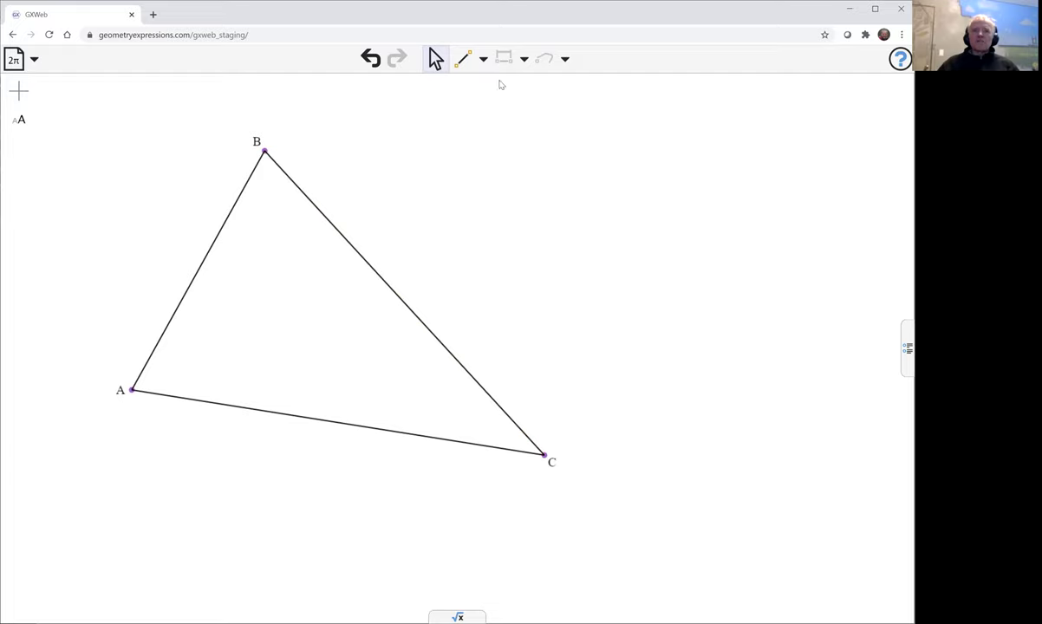
pyautogui.click(466, 62)
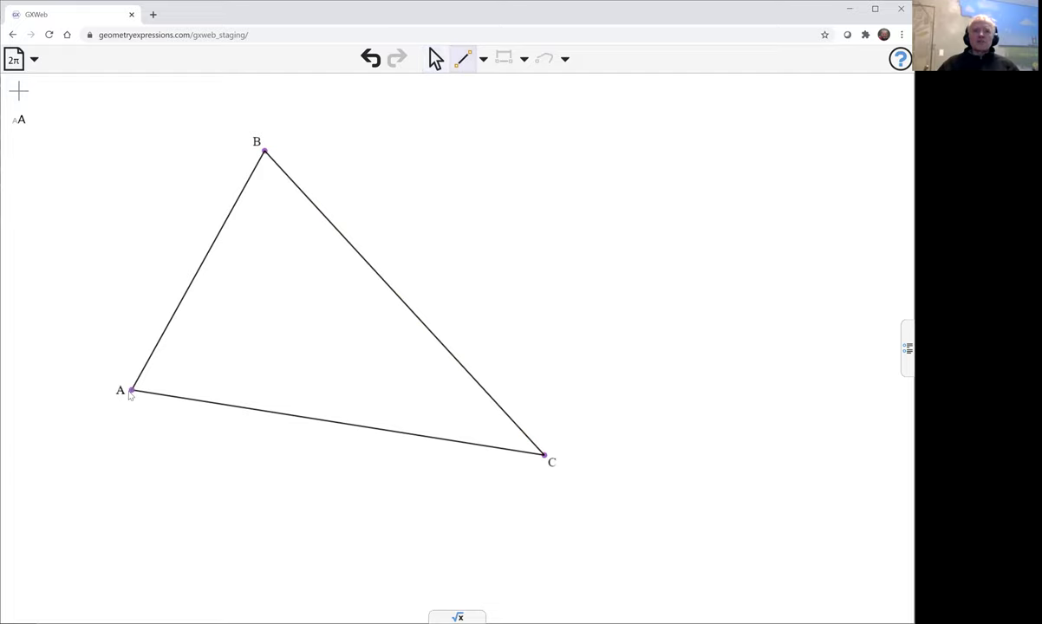
pyautogui.moveTo(211, 351); pyautogui.dragTo(355, 251)
# Step: Constrain segment AD perpendicular to BC, making it an altitude
pyautogui.click(435, 61)
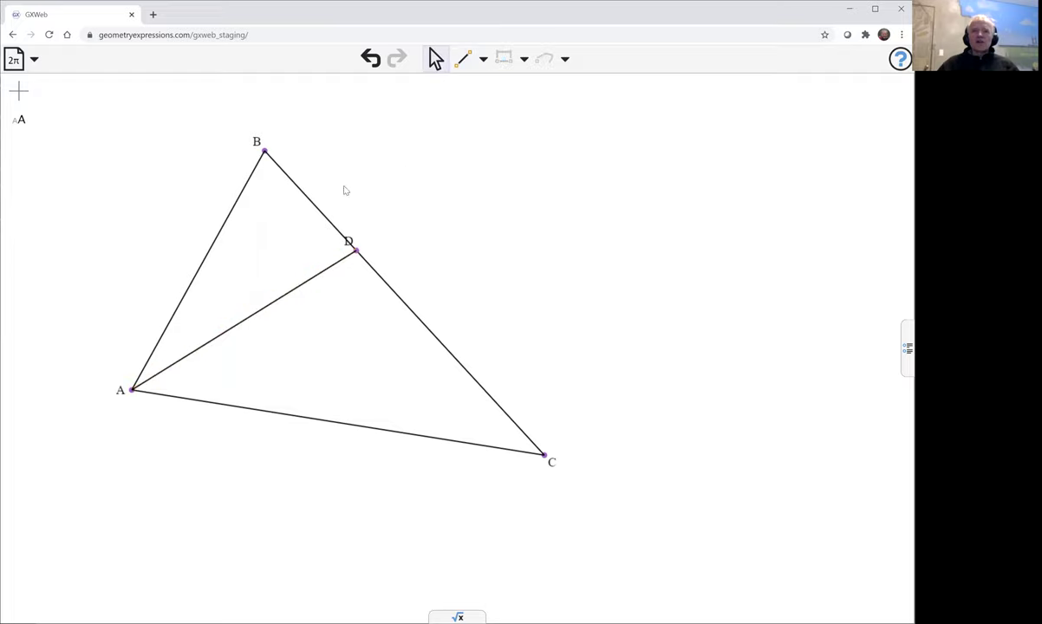
pyautogui.click(321, 216)
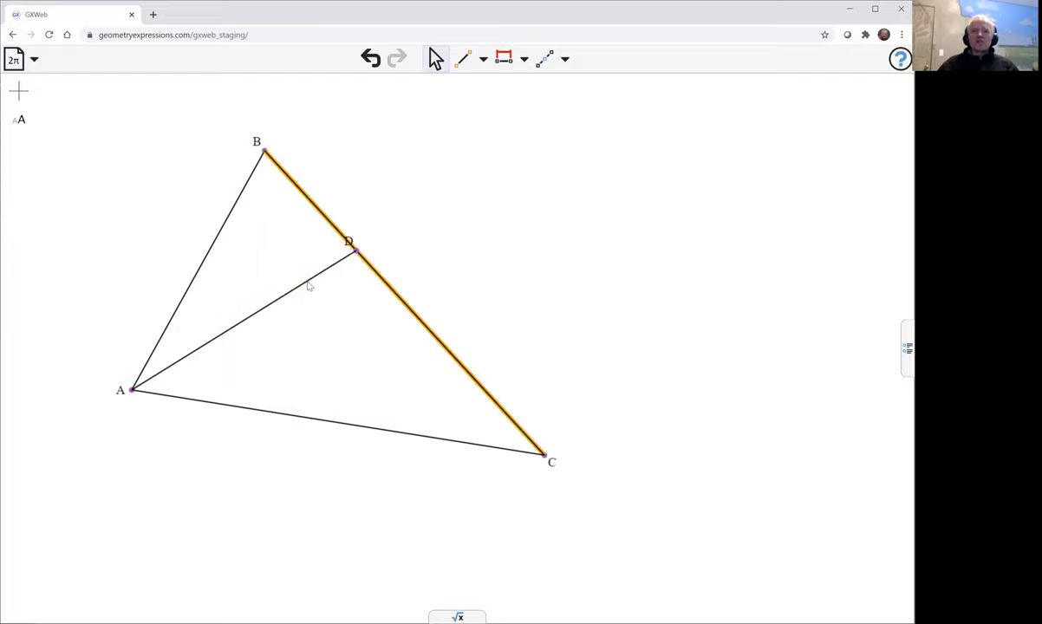
pyautogui.click(308, 286)
pyautogui.click(524, 60)
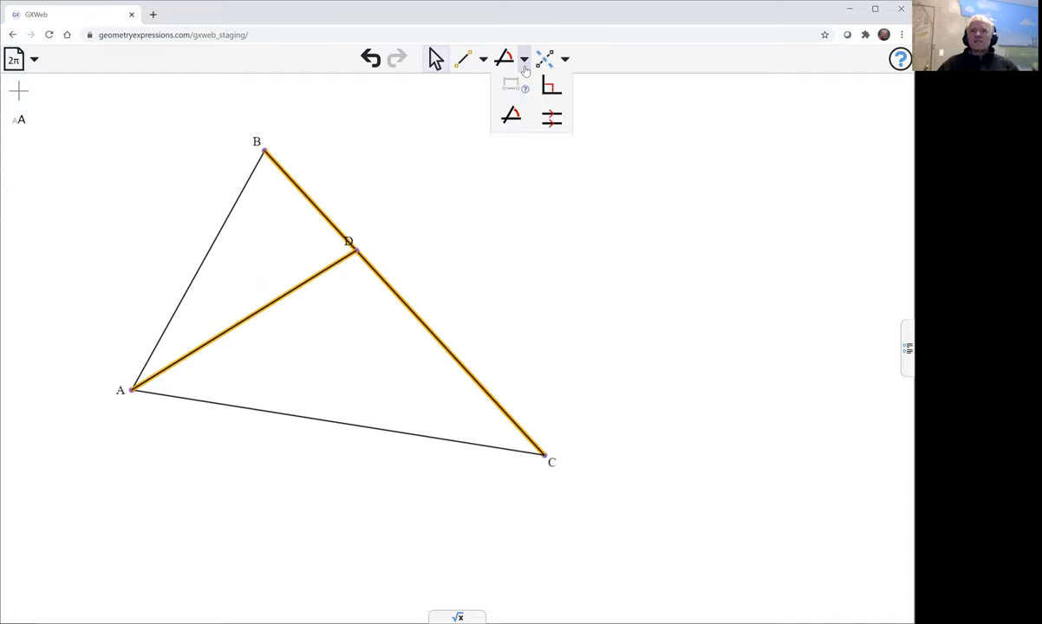
pyautogui.click(552, 86)
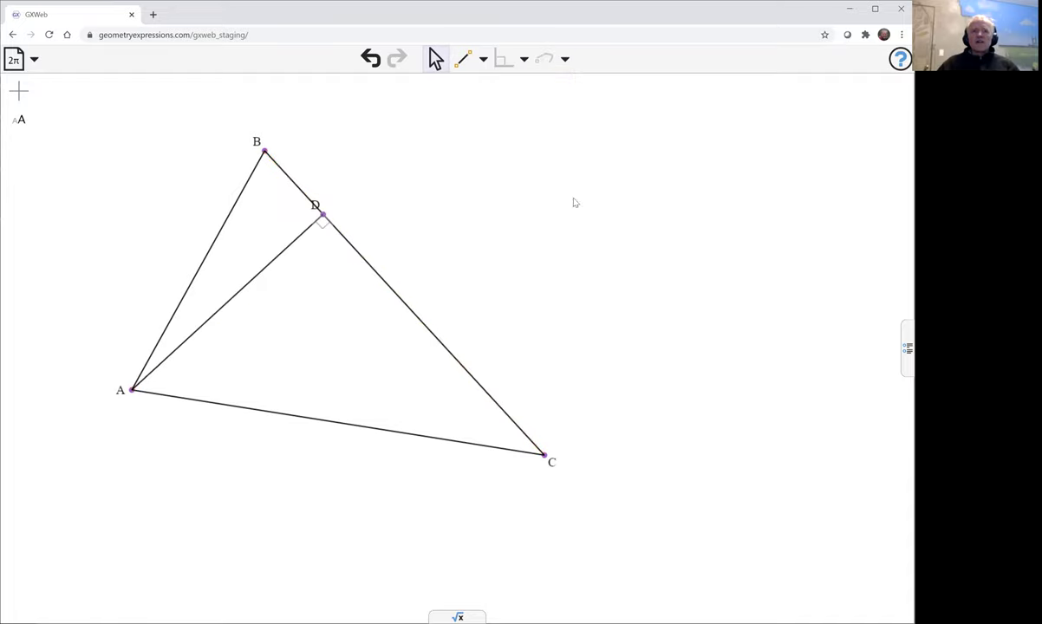
pyautogui.click(265, 152)
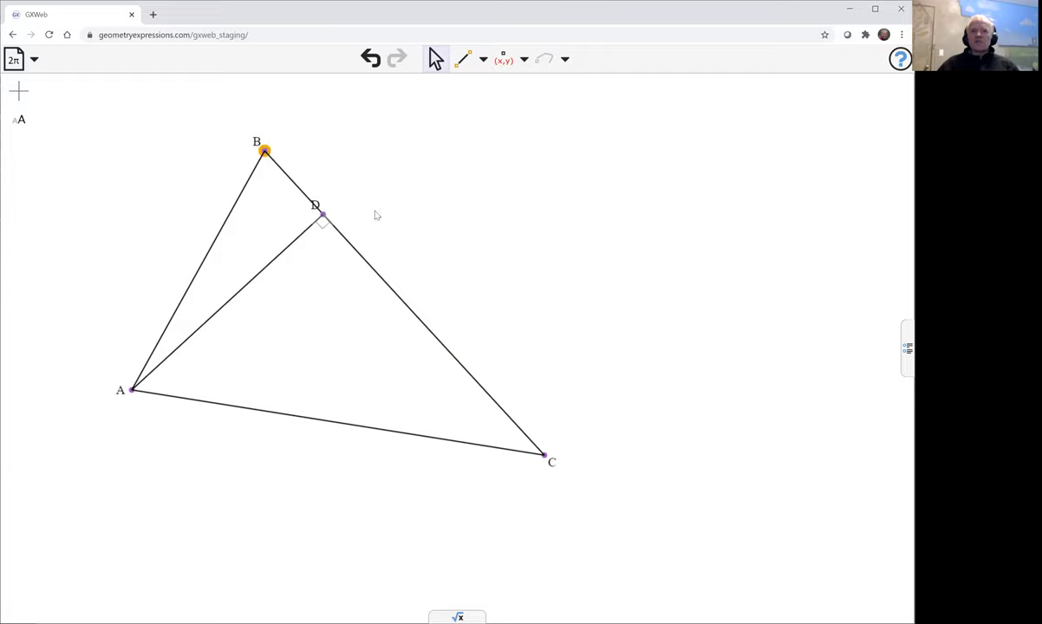
# Step: Construct the perpendicular from B to side AC, creating altitude BE
pyautogui.click(316, 422)
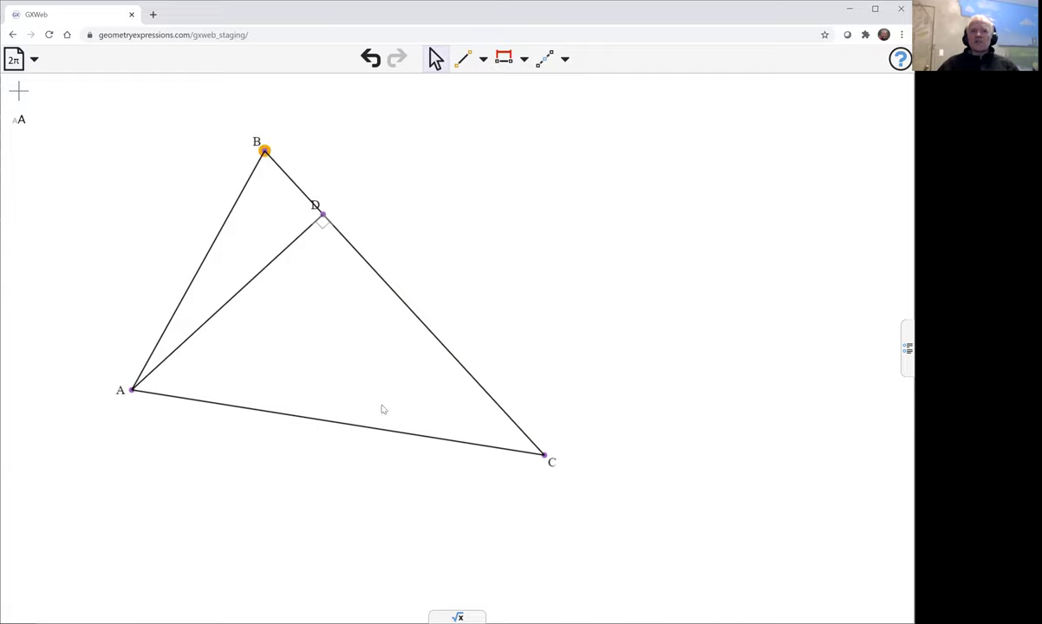
pyautogui.click(524, 61)
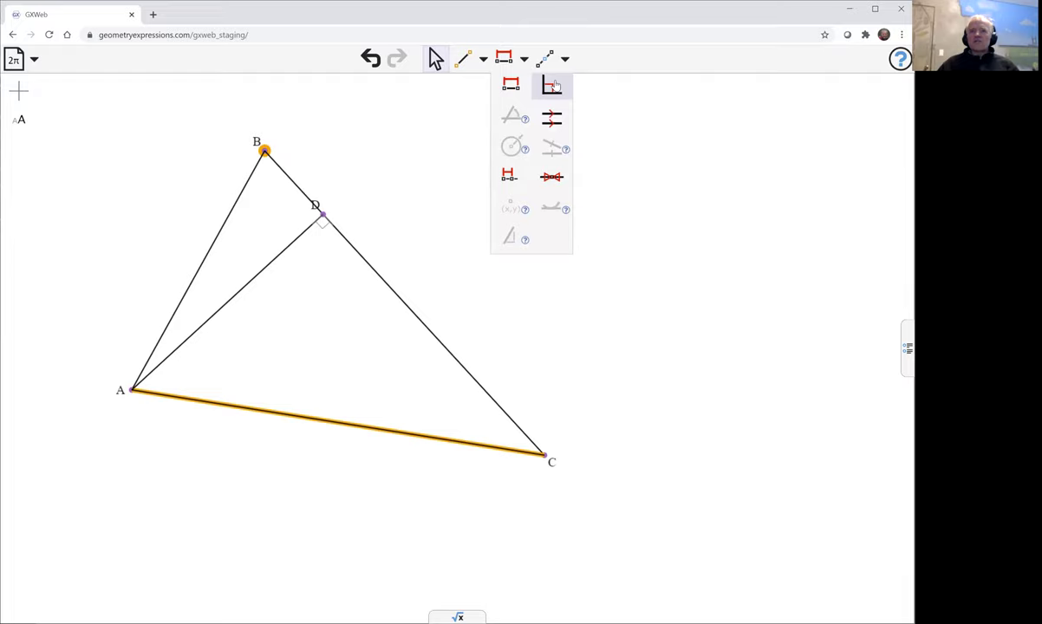
pyautogui.click(552, 86)
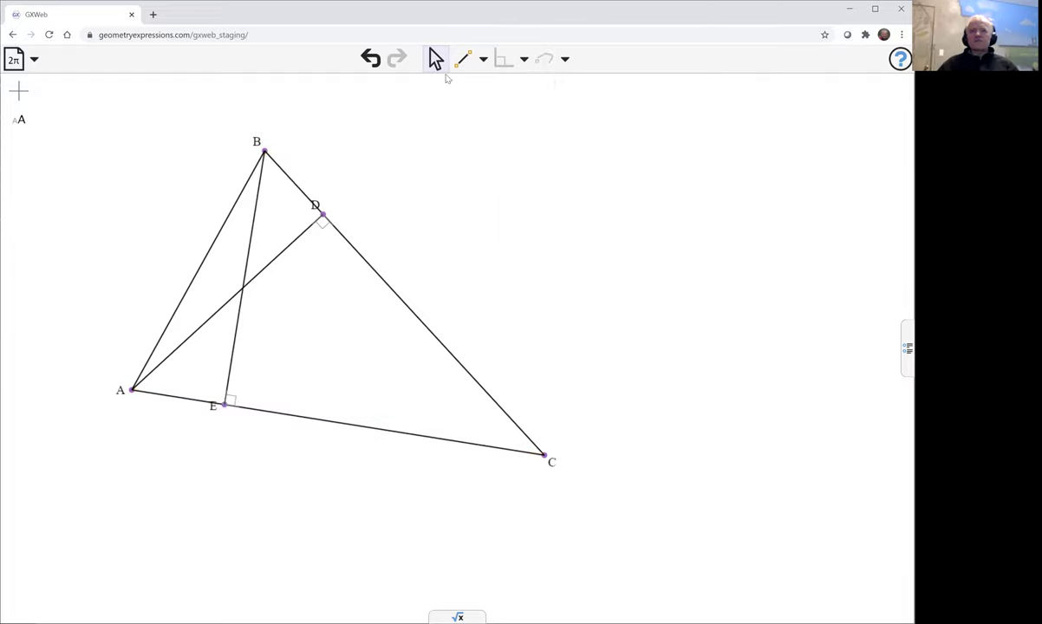
# Step: Mark point F where altitudes AD and BE intersect
pyautogui.click(272, 254)
pyautogui.click(251, 237)
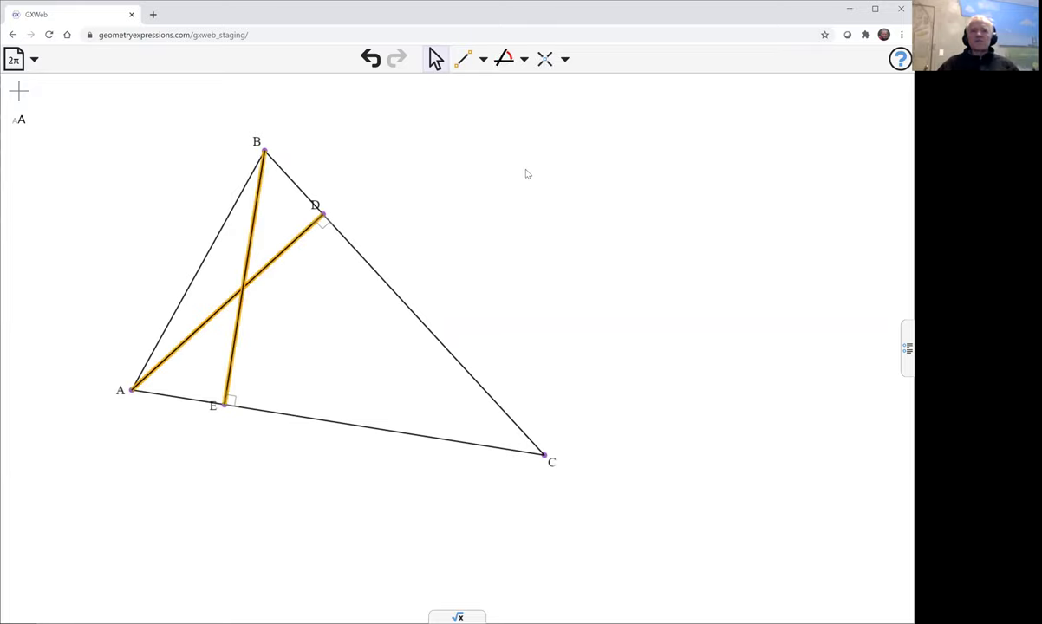
pyautogui.click(545, 59)
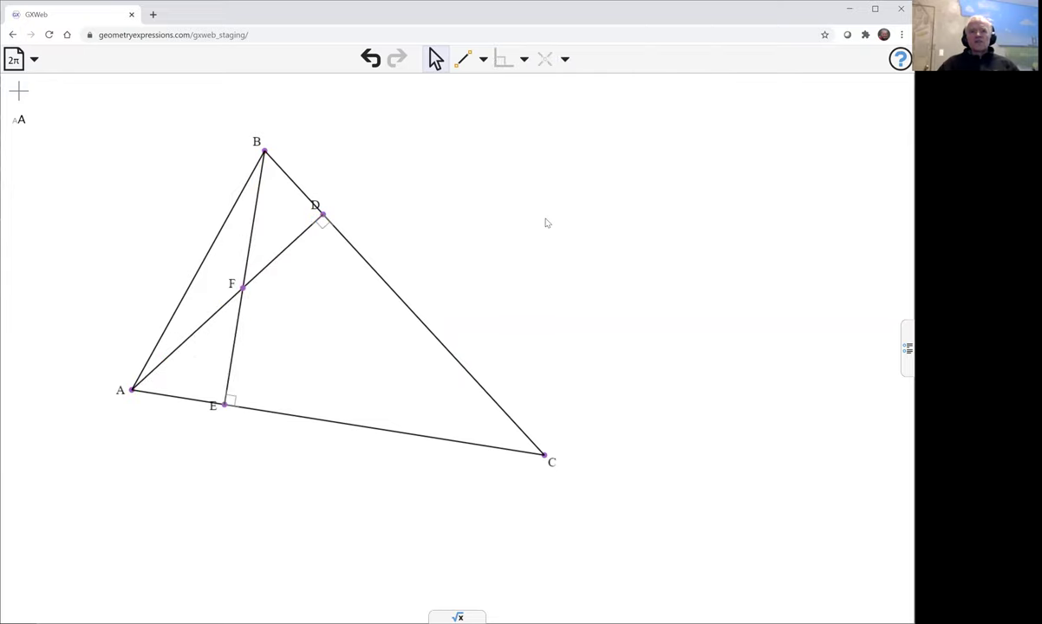
# Step: Open the symbolic expression panel and reshape the triangle by moving vertex C up-left
pyautogui.moveTo(607, 263); pyautogui.dragTo(611, 253)
pyautogui.scroll(-2, 613, 264)
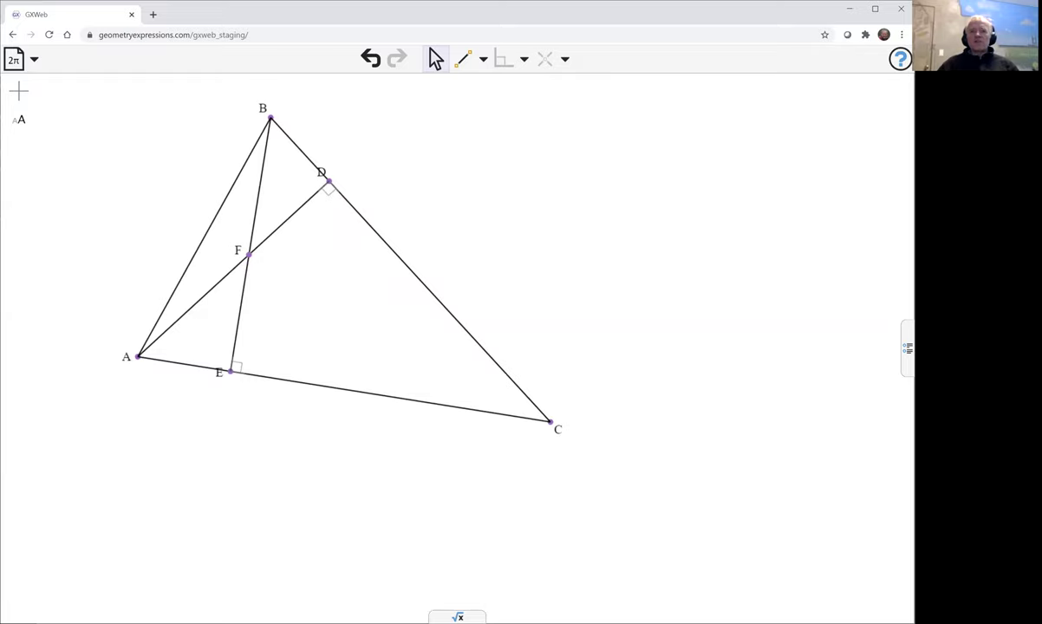
pyautogui.click(458, 616)
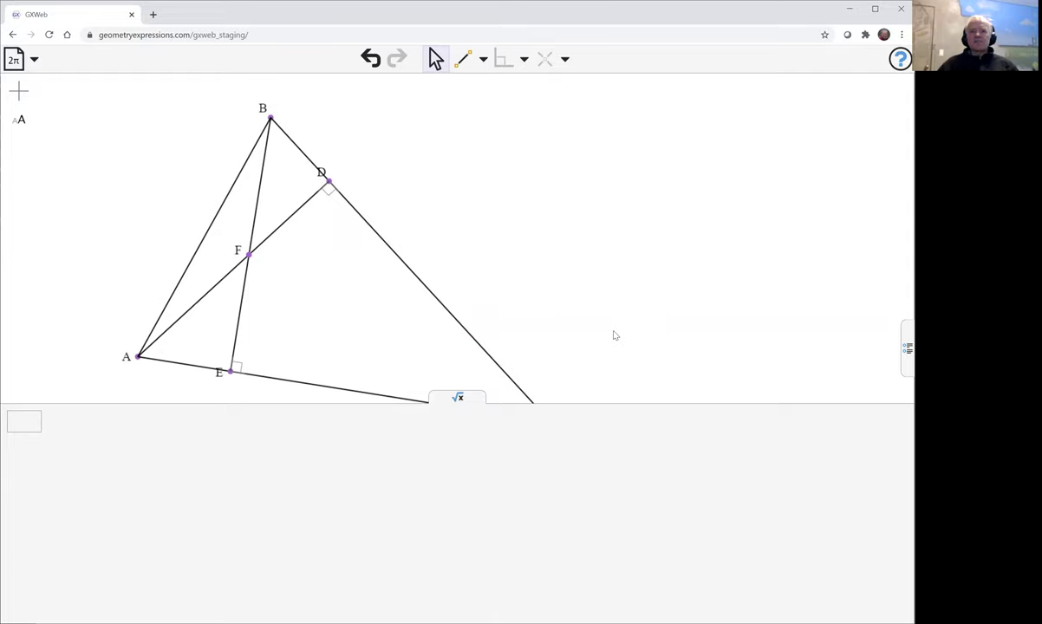
pyautogui.scroll(-3, 414, 209)
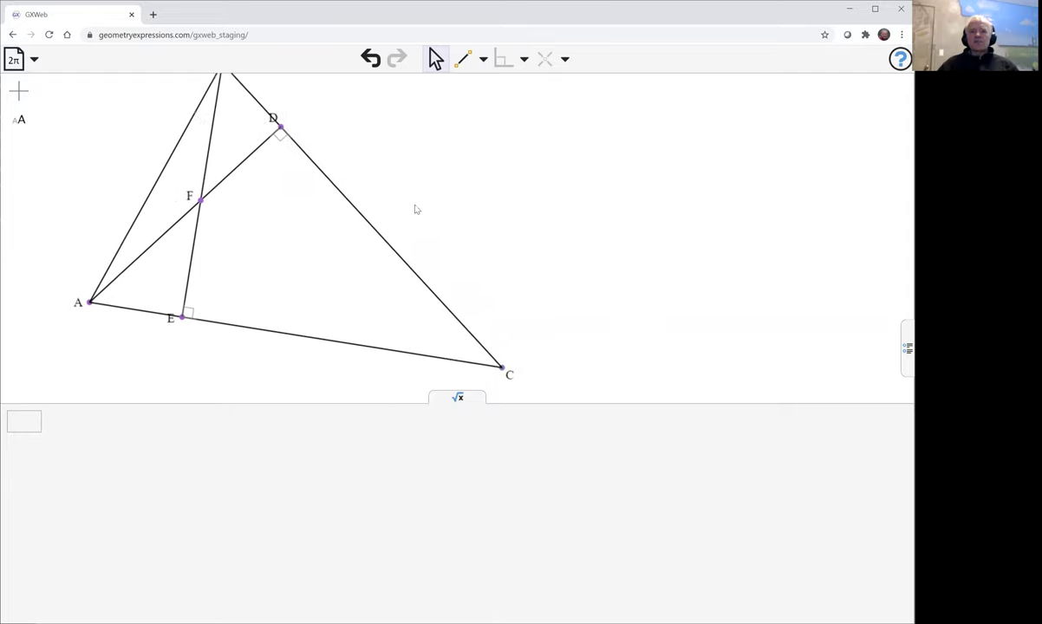
pyautogui.moveTo(496, 364); pyautogui.dragTo(456, 305)
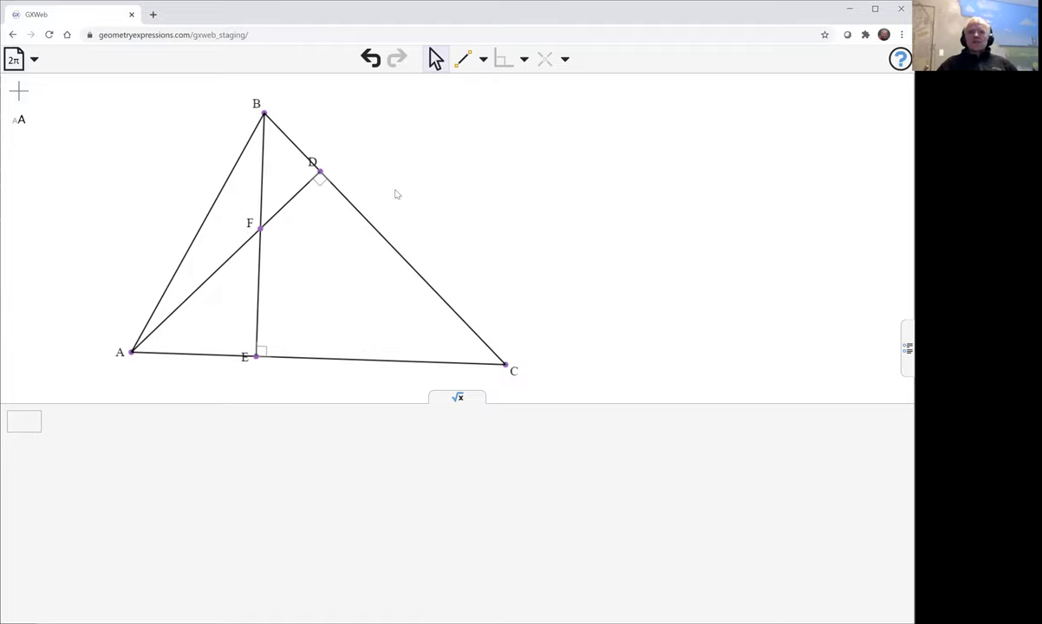
pyautogui.click(392, 247)
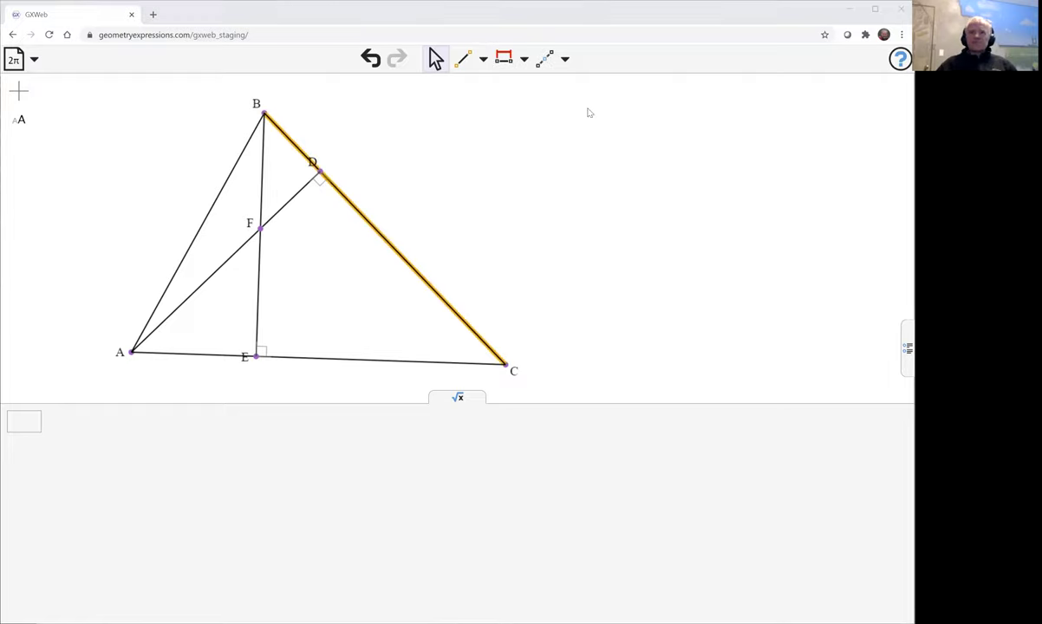
# Step: Constrain sides BC, AC and AB to symbolic lengths a, b and c
pyautogui.click(502, 65)
pyautogui.click(362, 402)
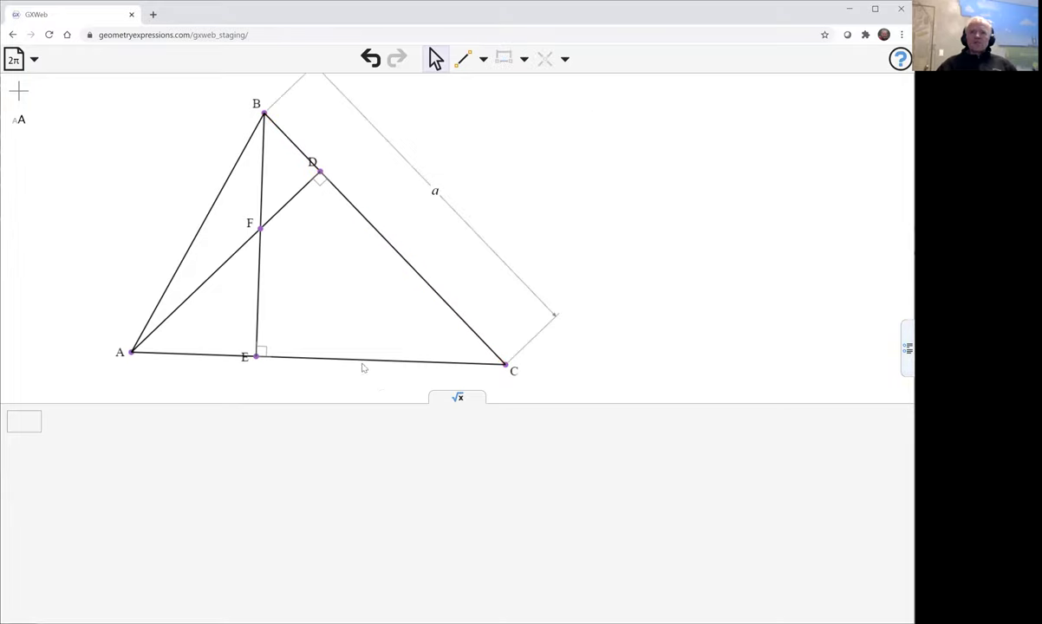
pyautogui.click(366, 365)
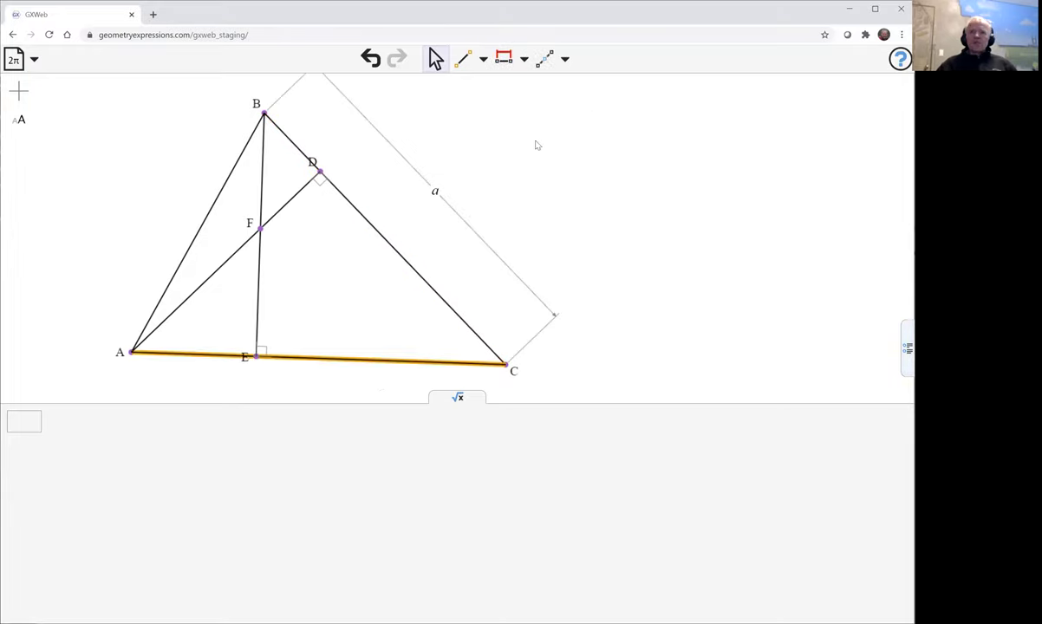
pyautogui.click(504, 59)
pyautogui.click(674, 193)
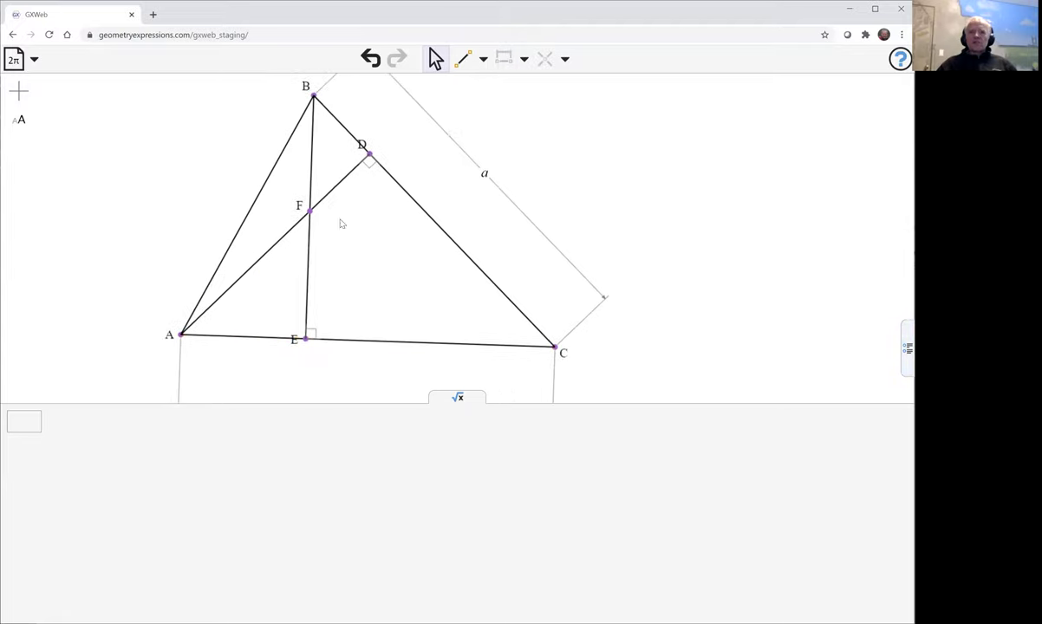
pyautogui.click(265, 185)
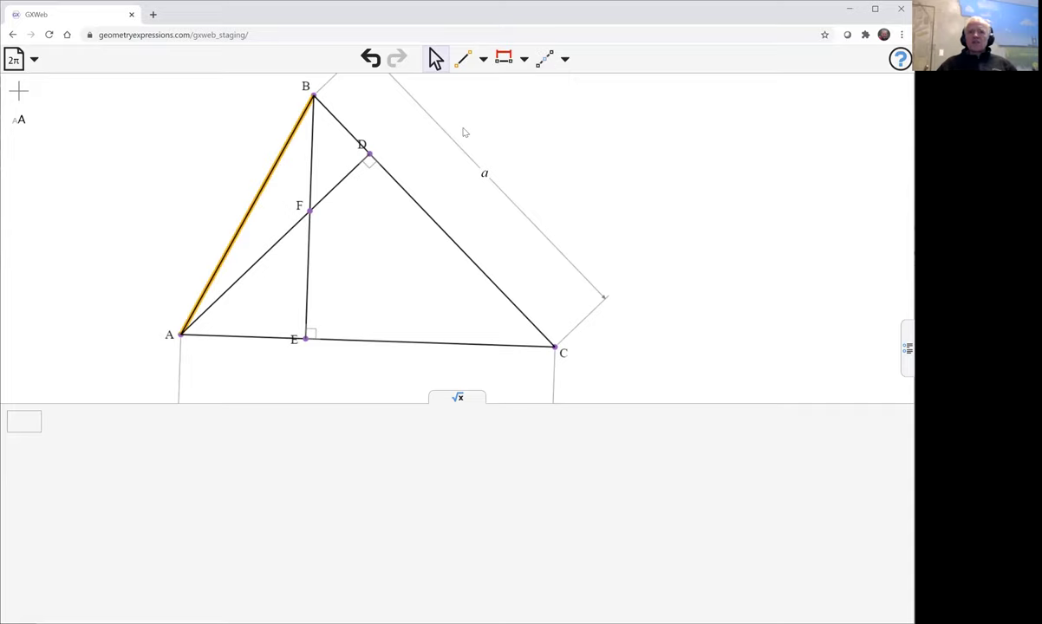
pyautogui.click(503, 59)
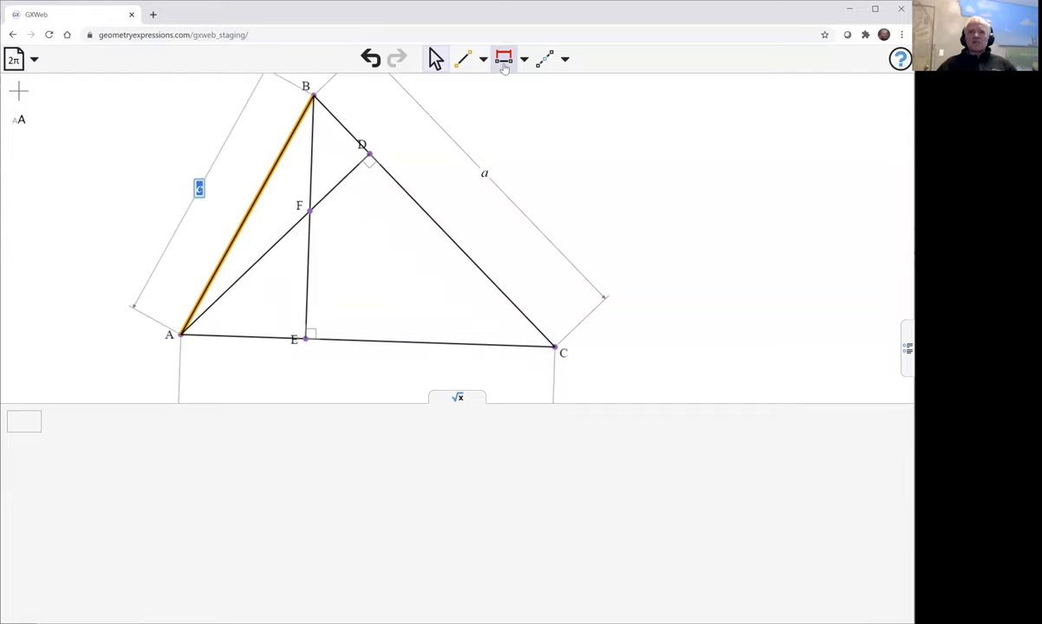
pyautogui.click(689, 155)
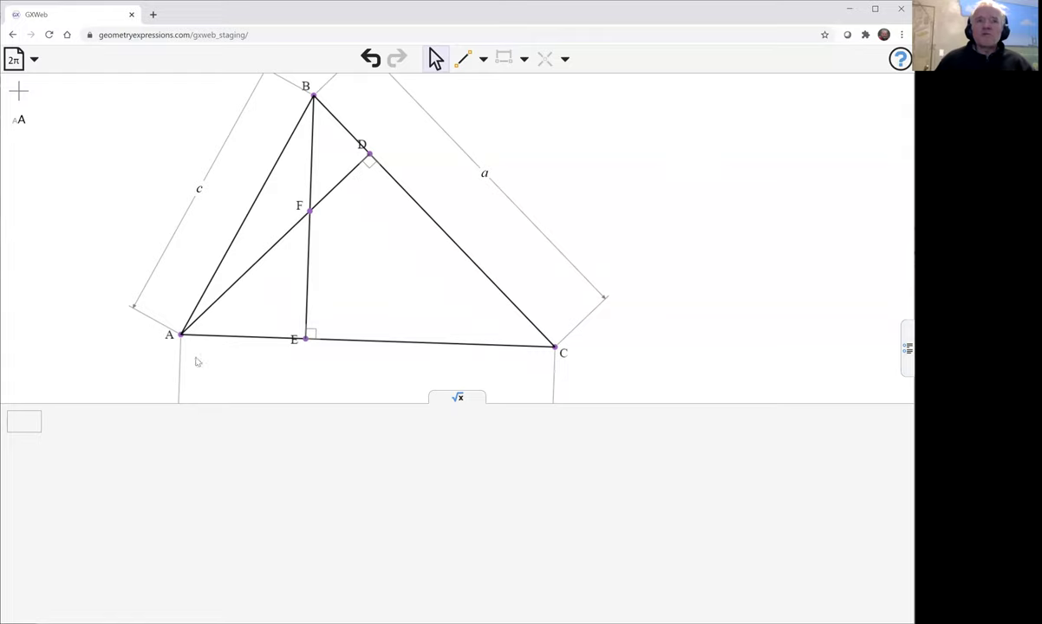
# Step: Evaluate distance(B,D)*distance(D,C), giving (a²+b²−c²)(a²−b²+c²)/(4a²)
pyautogui.click(20, 420)
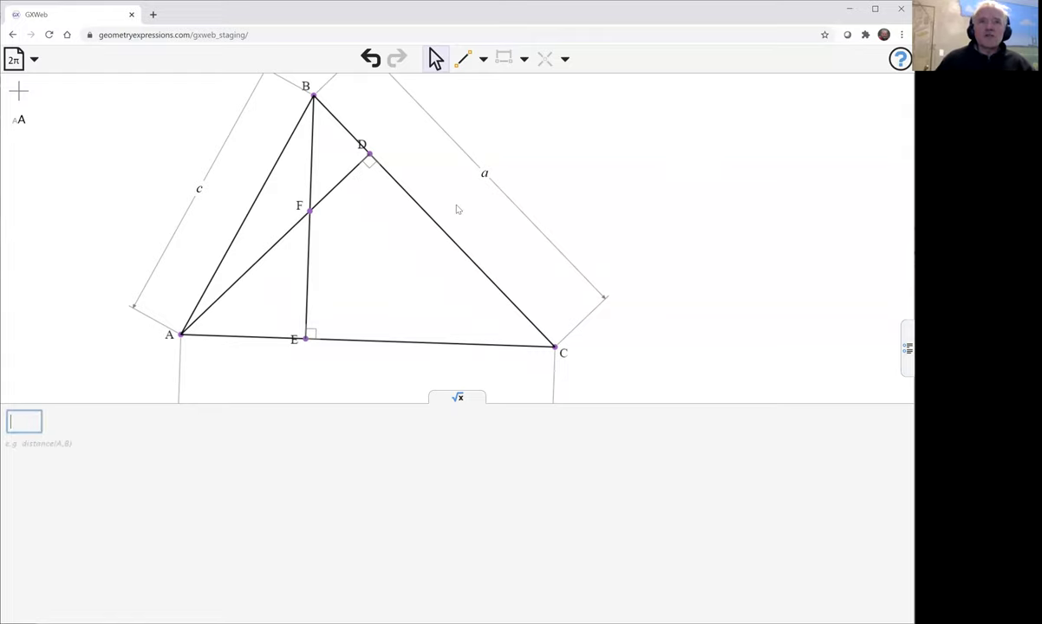
pyautogui.write('distance(')
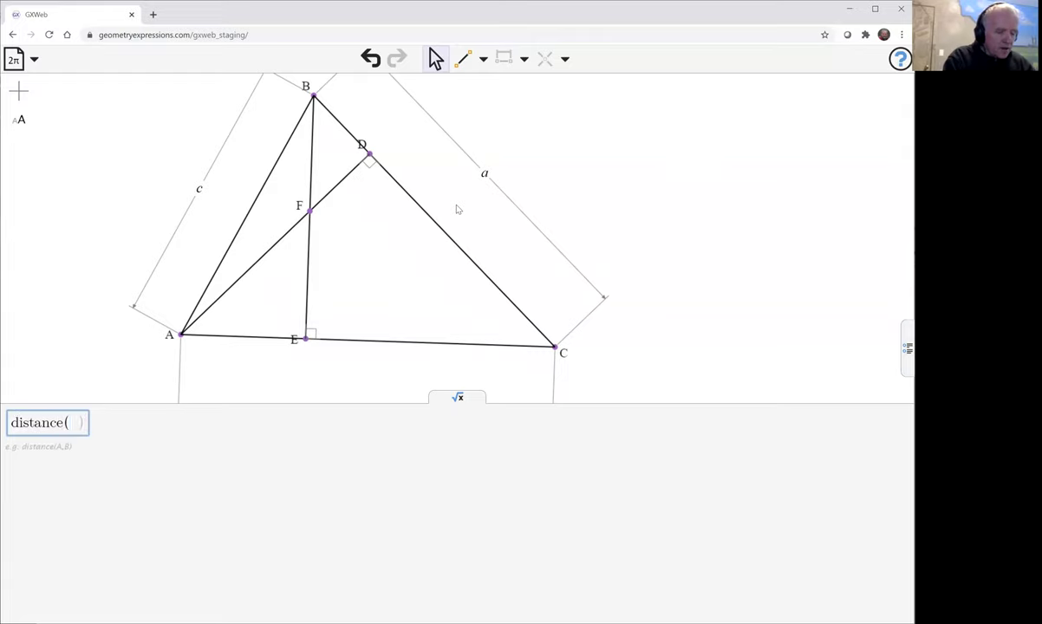
pyautogui.write('B,D)')
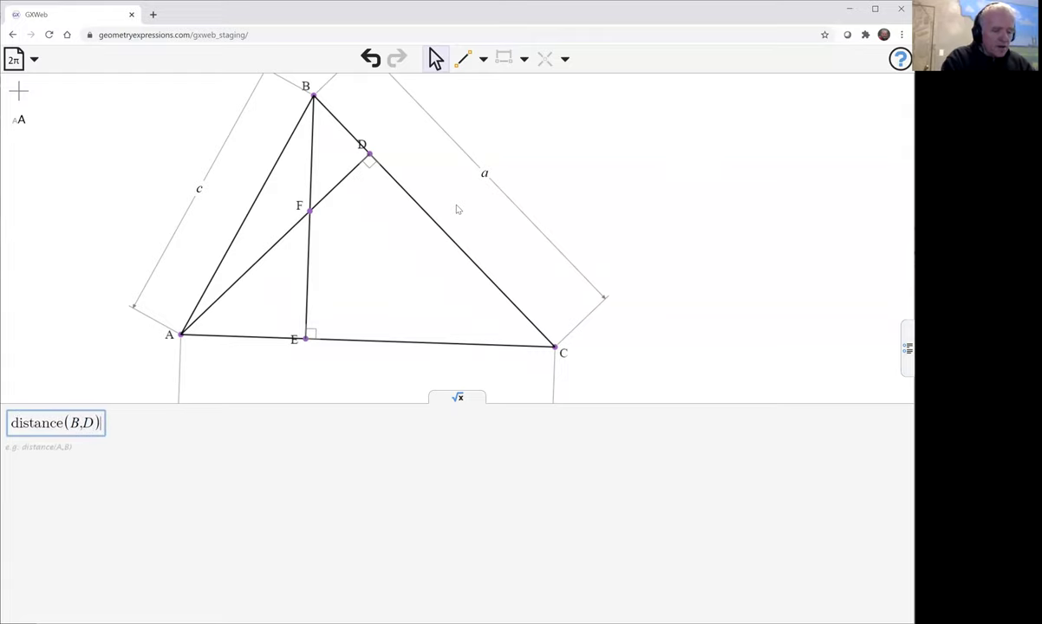
pyautogui.write('*')
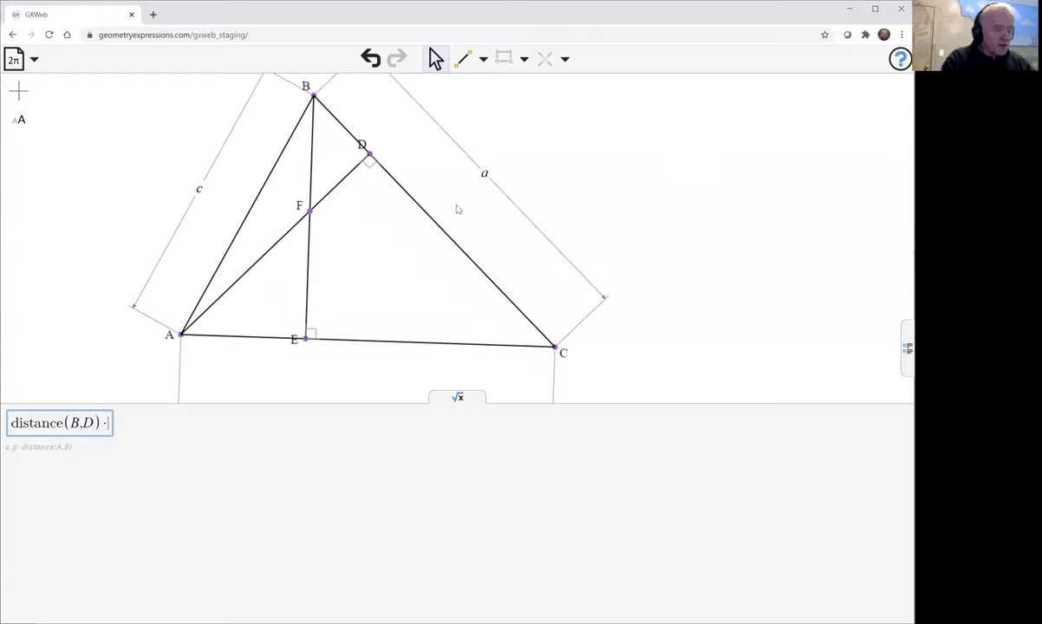
pyautogui.write('distance')
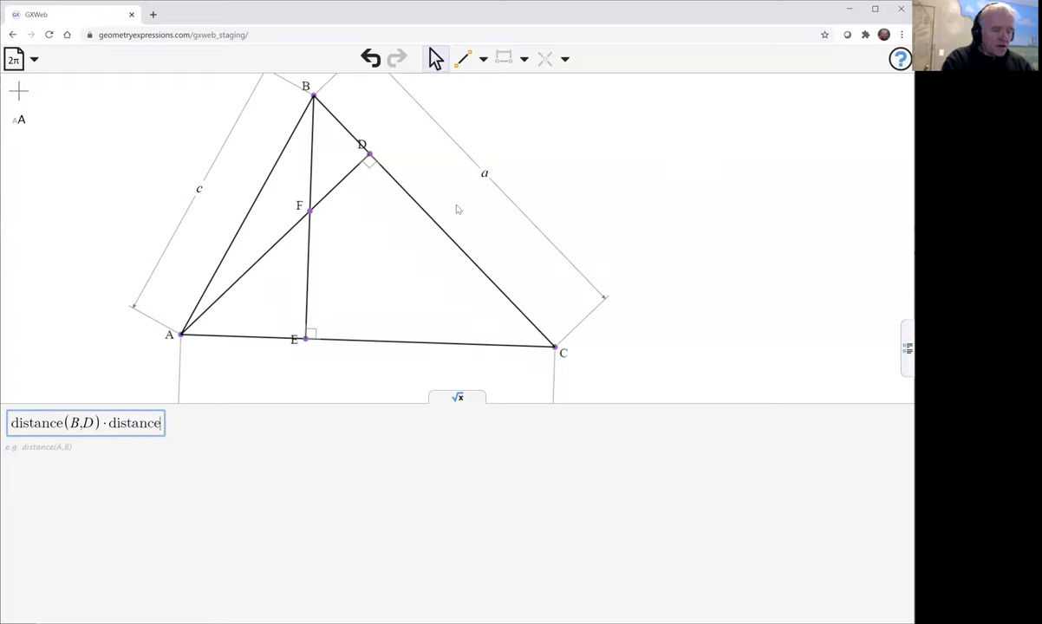
pyautogui.write('(D,C')
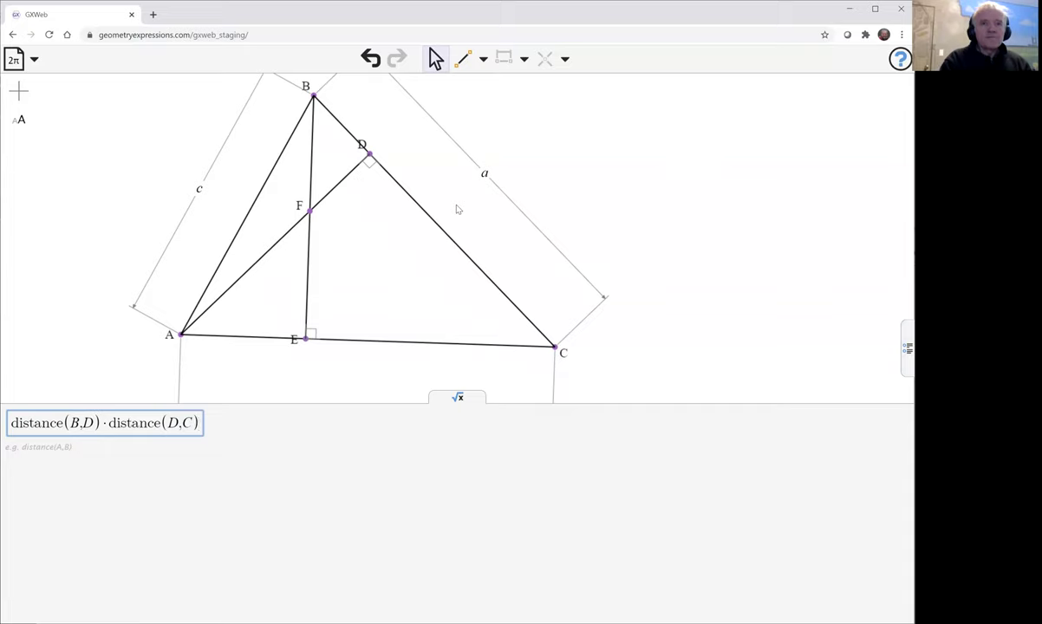
pyautogui.press('Return')
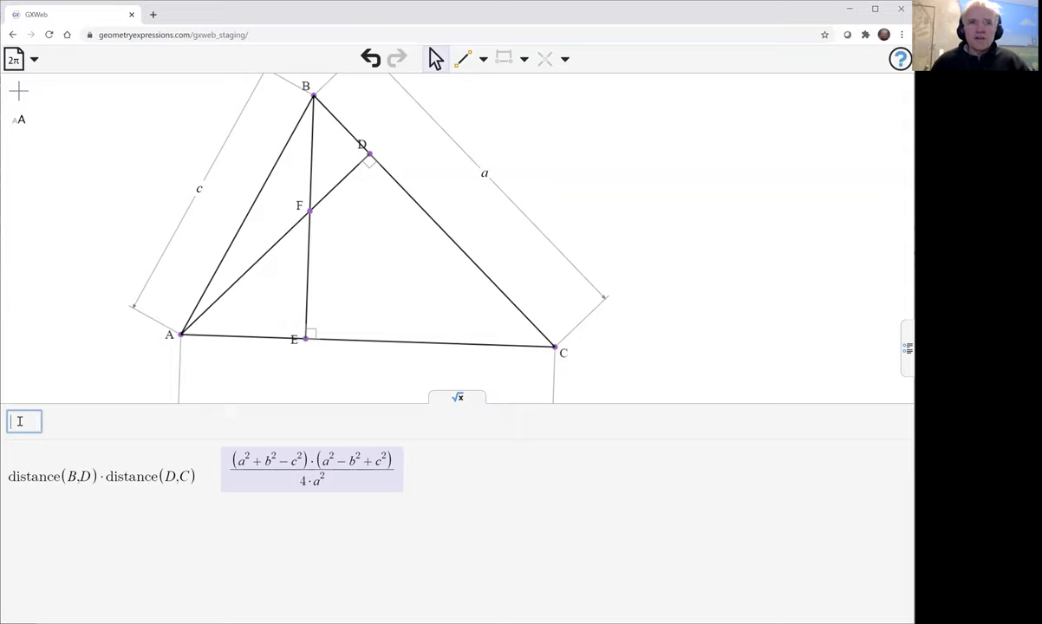
# Step: Evaluate distance(A,D)*distance(F,D), giving (a⁴−b⁴+2b²c²−c⁴)/(4a²)
pyautogui.write('dis')
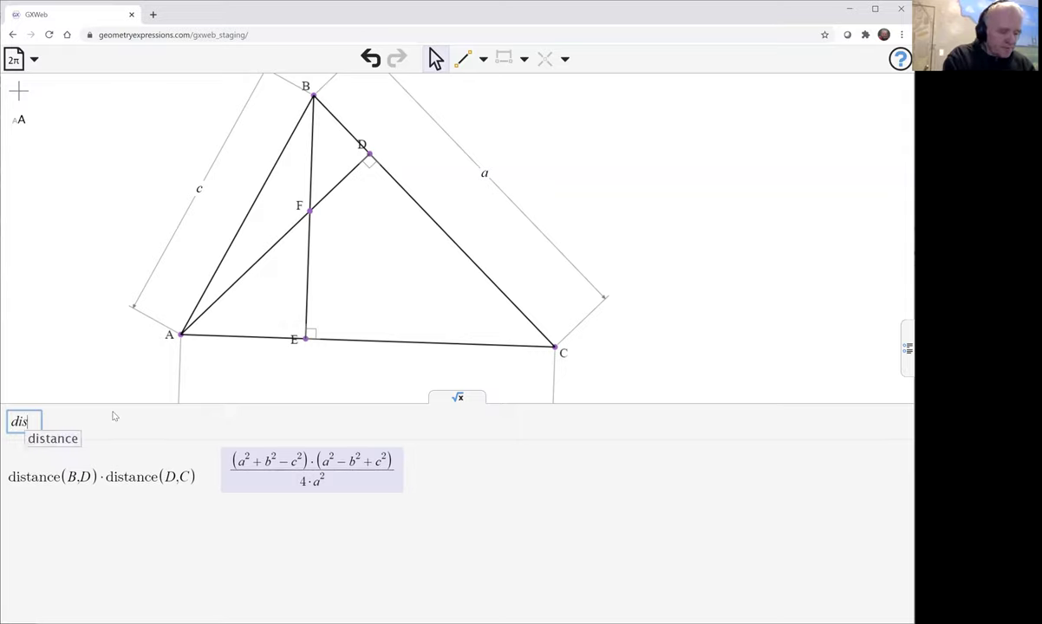
pyautogui.write('tance')
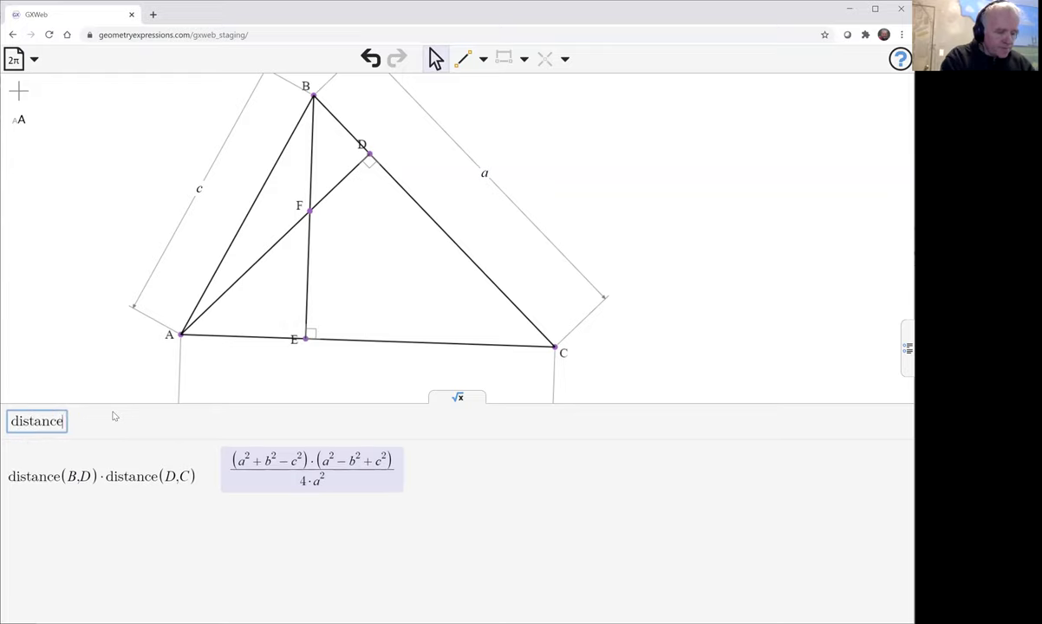
pyautogui.write('(A,D)')
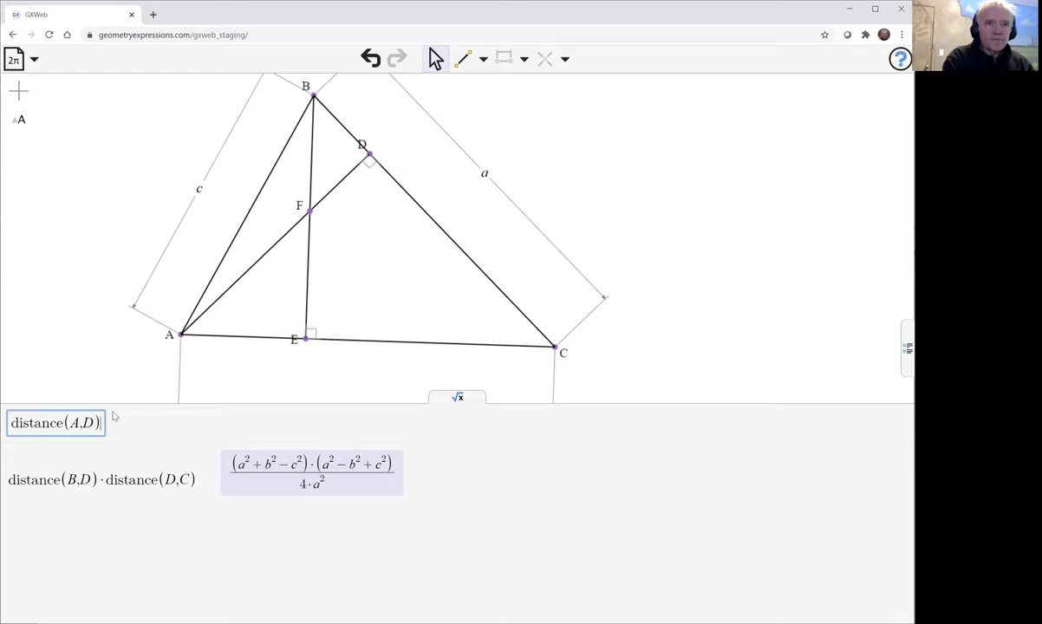
pyautogui.write('*')
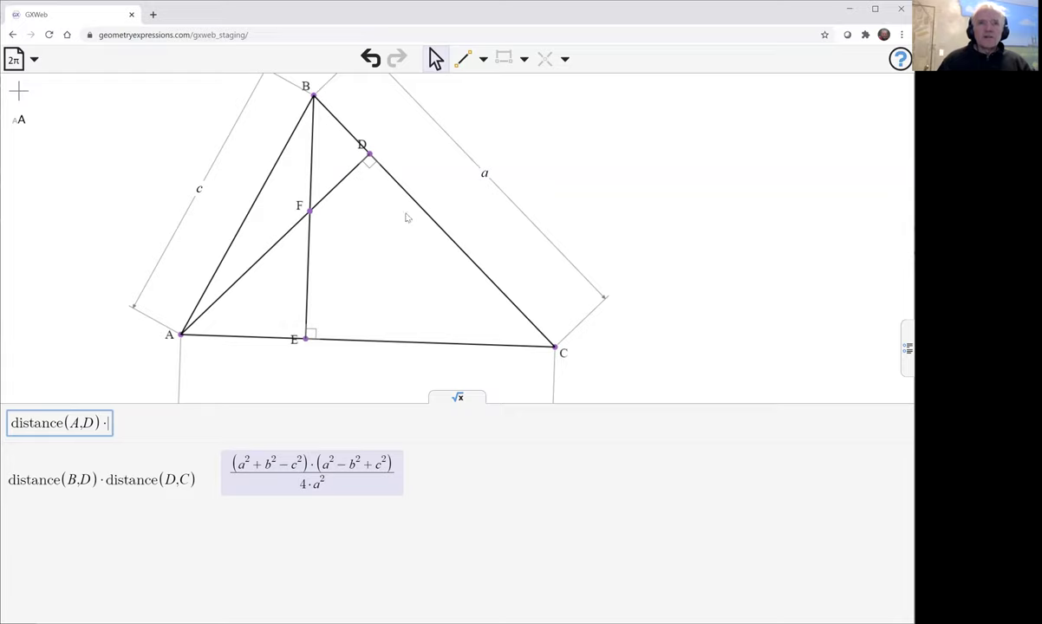
pyautogui.write('distance(')
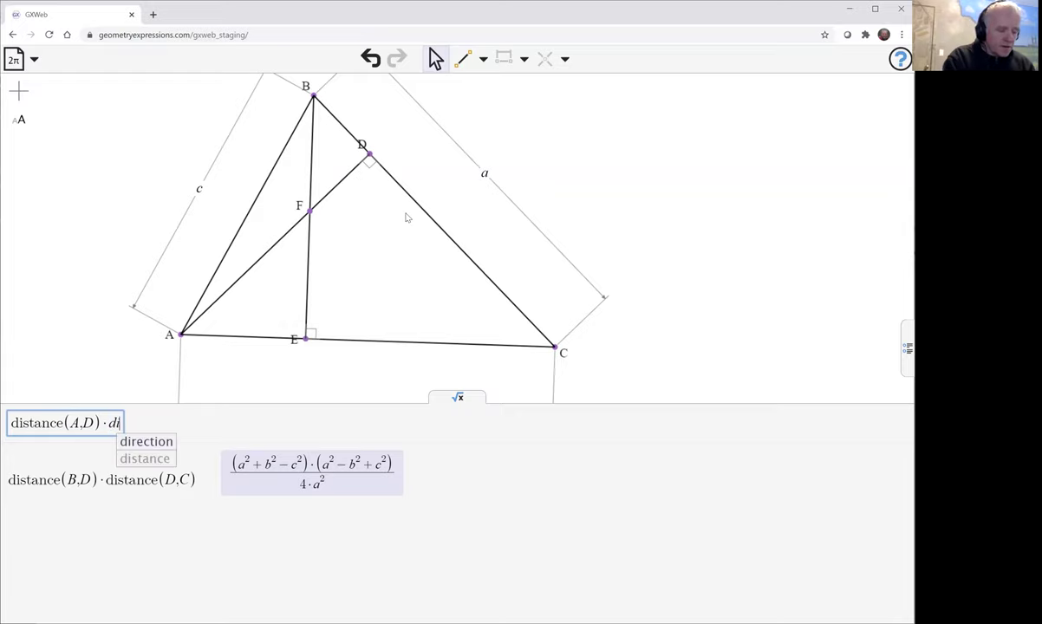
pyautogui.write('F,D')
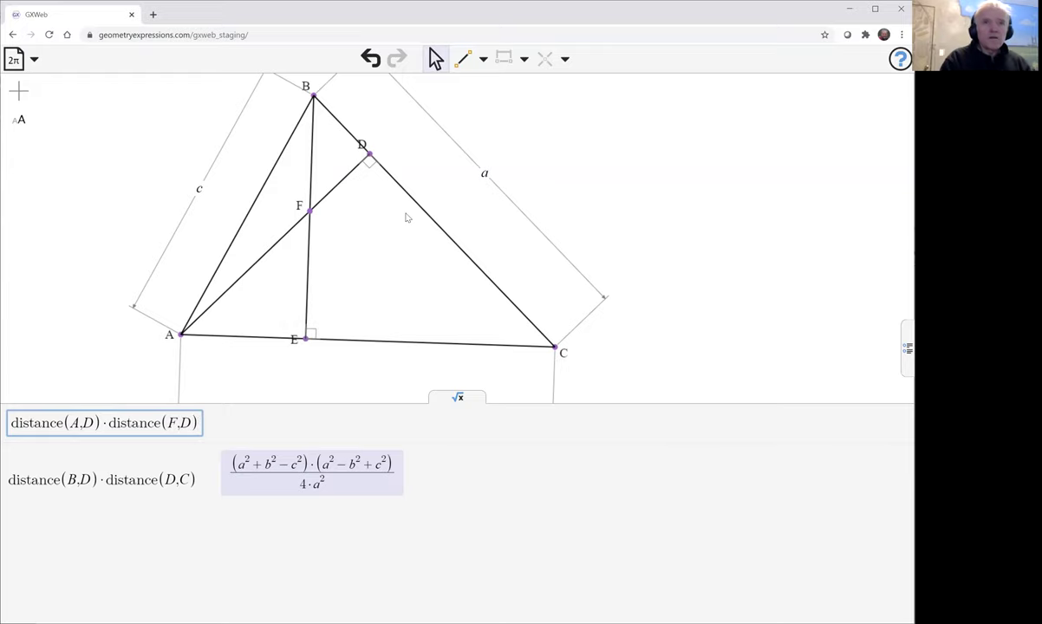
pyautogui.press('Return')
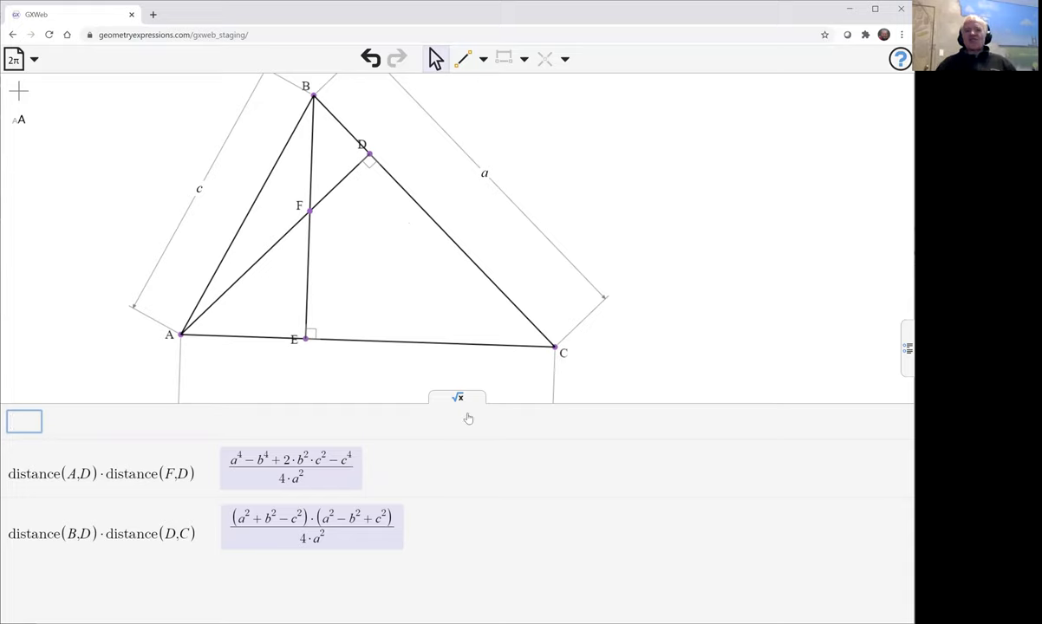
# Step: Paste the distance(A,D)·distance(F,D) product into a new entry and start dividing it
pyautogui.moveTo(356, 520)
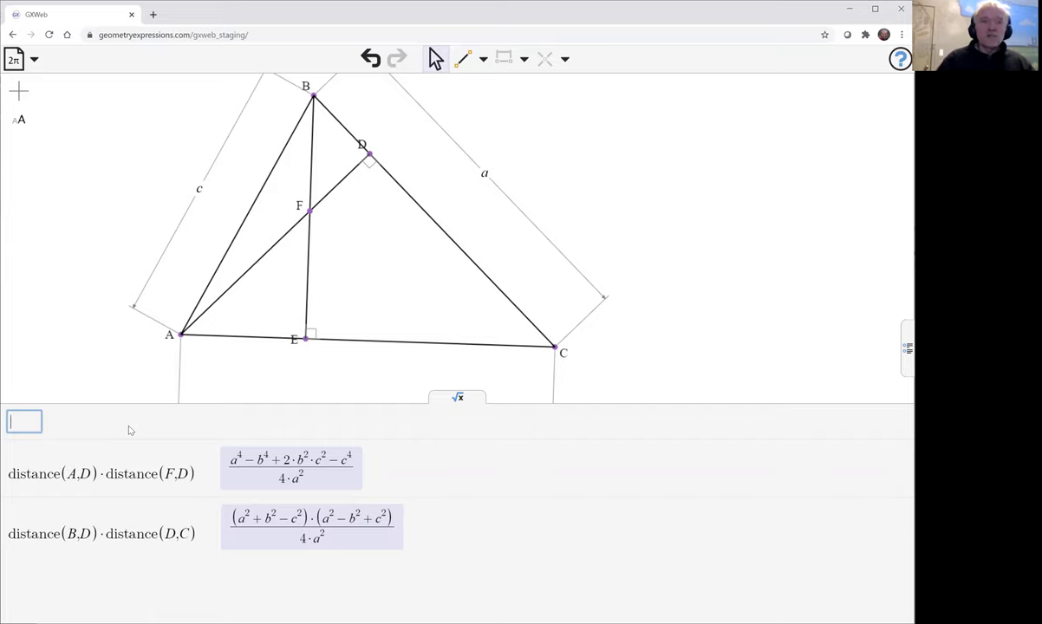
pyautogui.moveTo(196, 473); pyautogui.dragTo(14, 476)
pyautogui.hotkey('ctrl', 'c')
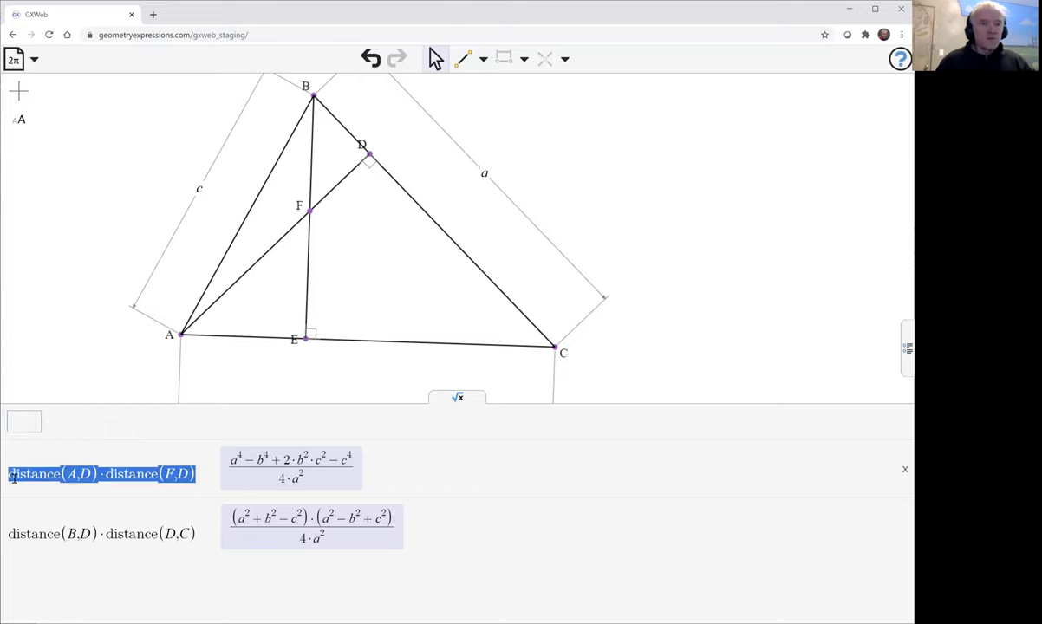
pyautogui.click(18, 421)
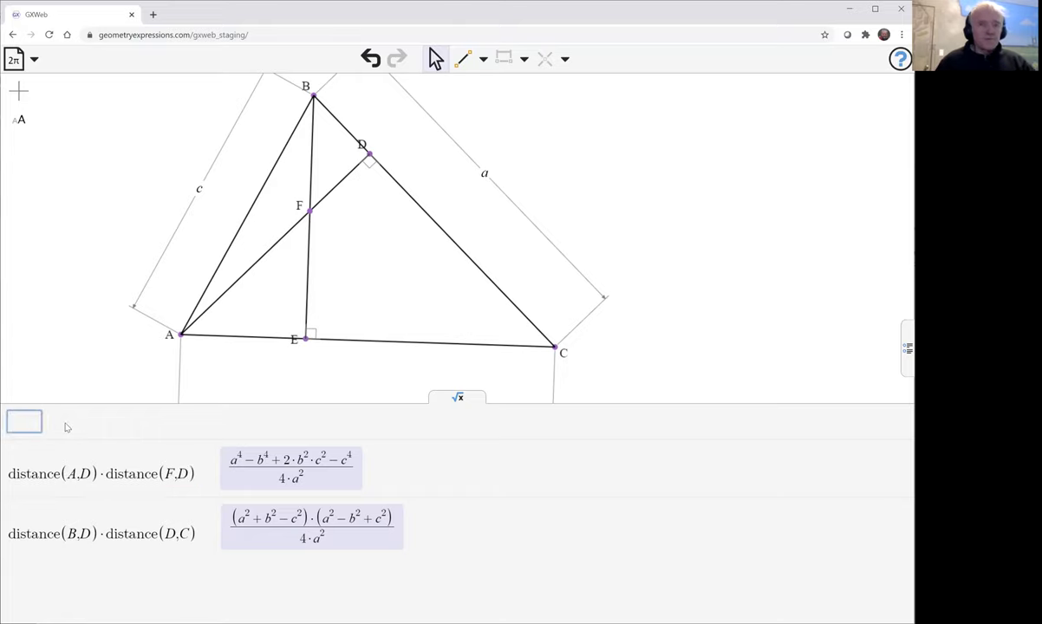
pyautogui.hotkey('ctrl', 'v')
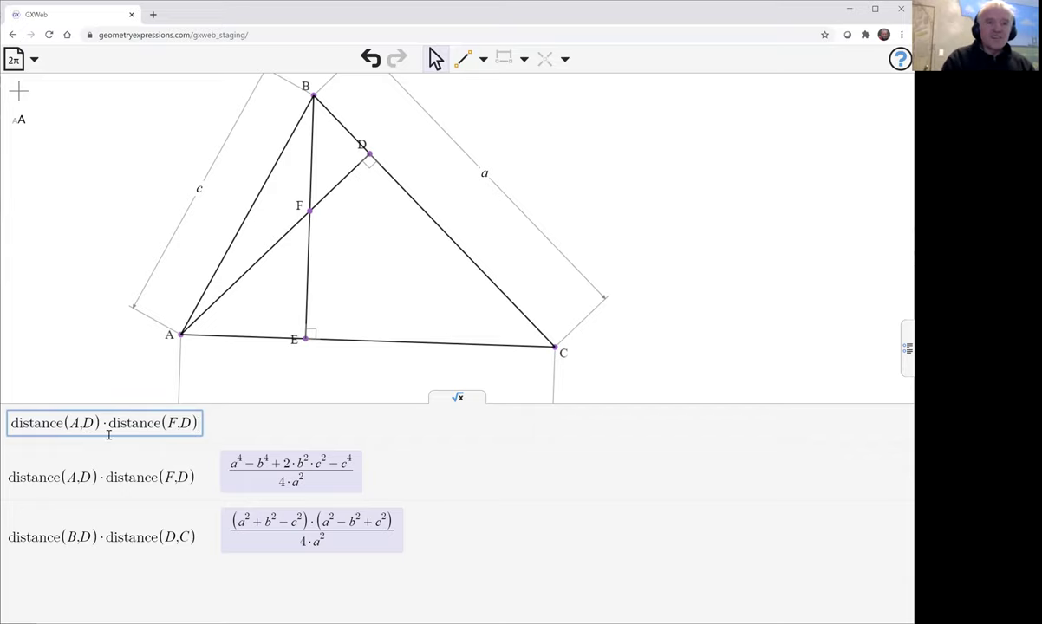
pyautogui.write('/')
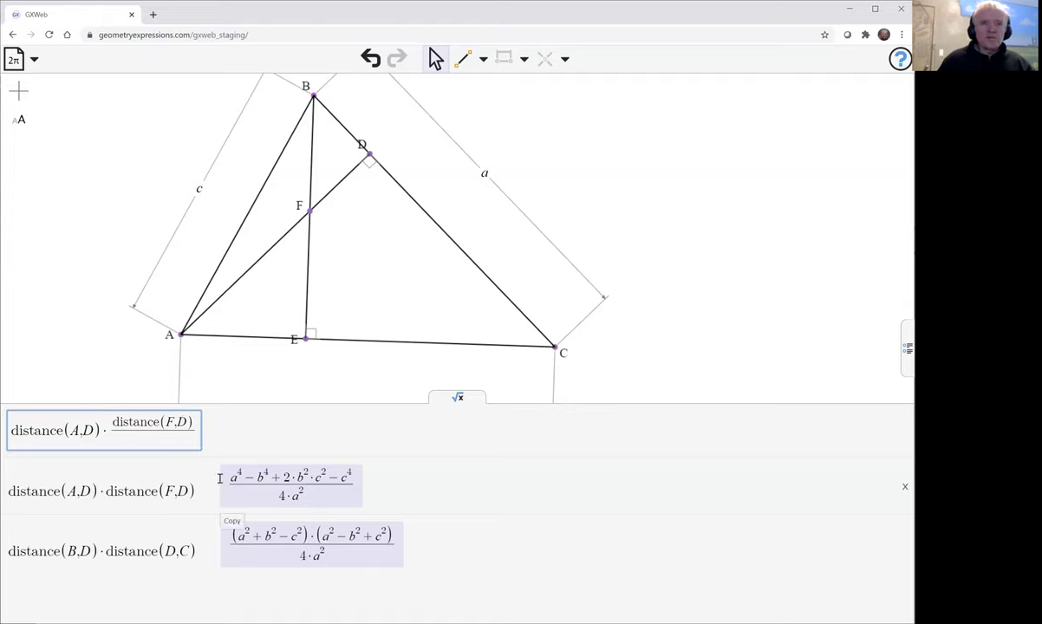
pyautogui.moveTo(163, 551); pyautogui.dragTo(193, 551)
pyautogui.click(152, 551)
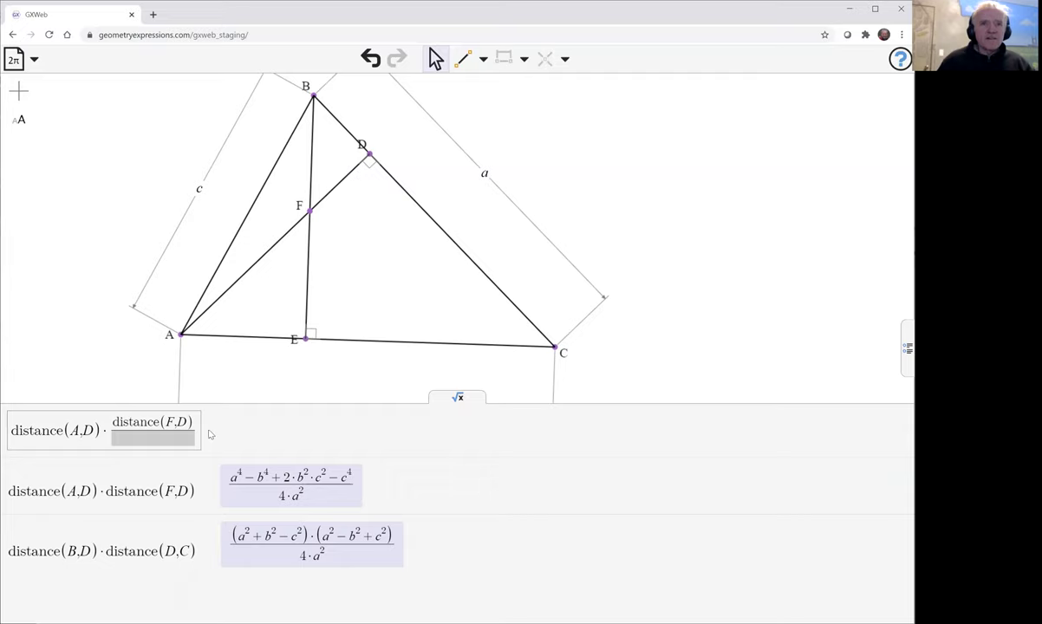
pyautogui.click(171, 441)
pyautogui.write('2')
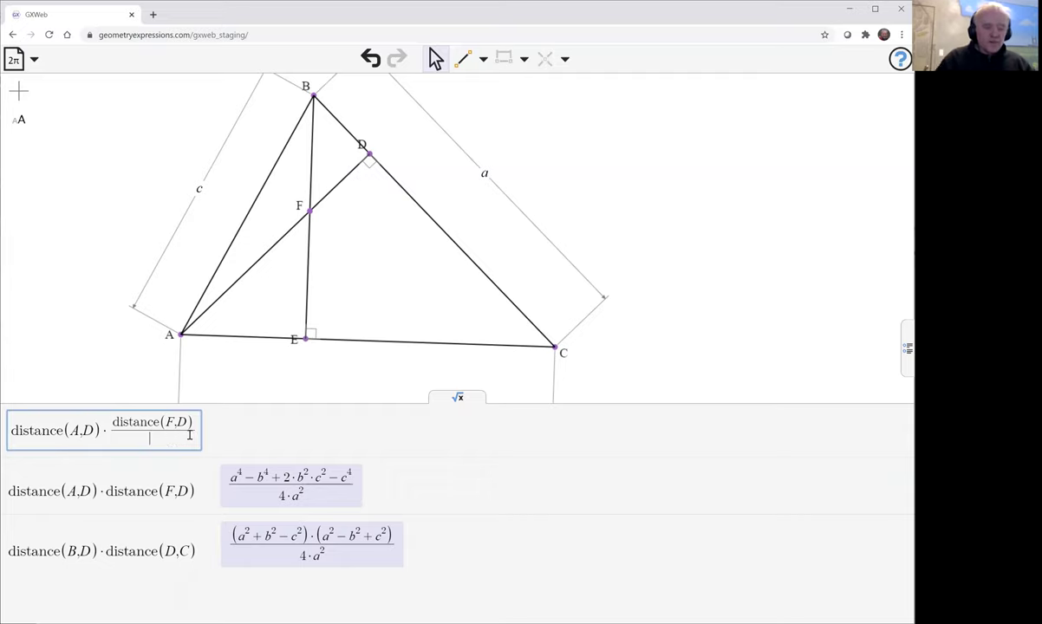
pyautogui.press('BackSpace')
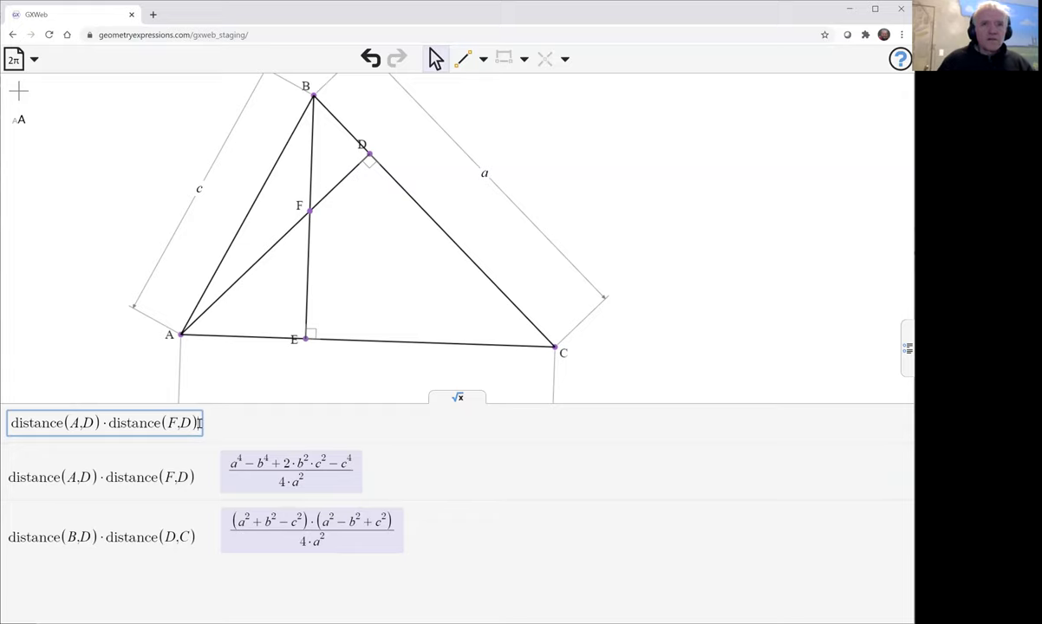
# Step: Add the denominator distance(B,D)*distance(D,C) and evaluate the ratio, which equals 1
pyautogui.moveTo(198, 423)
pyautogui.mouseDown()
pyautogui.moveTo(10, 423)
pyautogui.moveTo(208, 430)
pyautogui.mouseUp()
pyautogui.write('/')
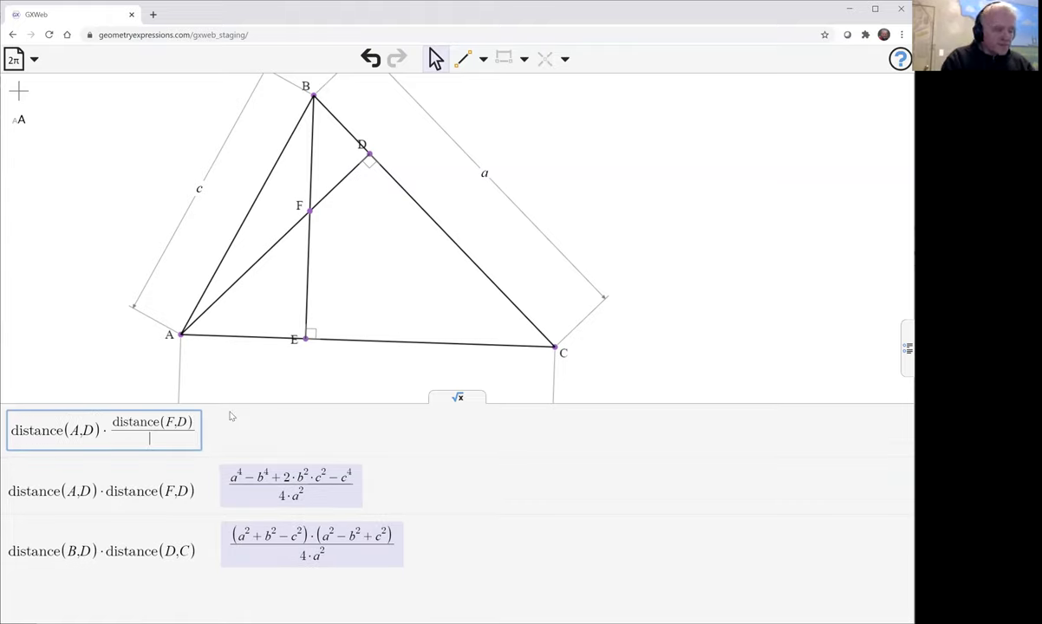
pyautogui.write('distance')
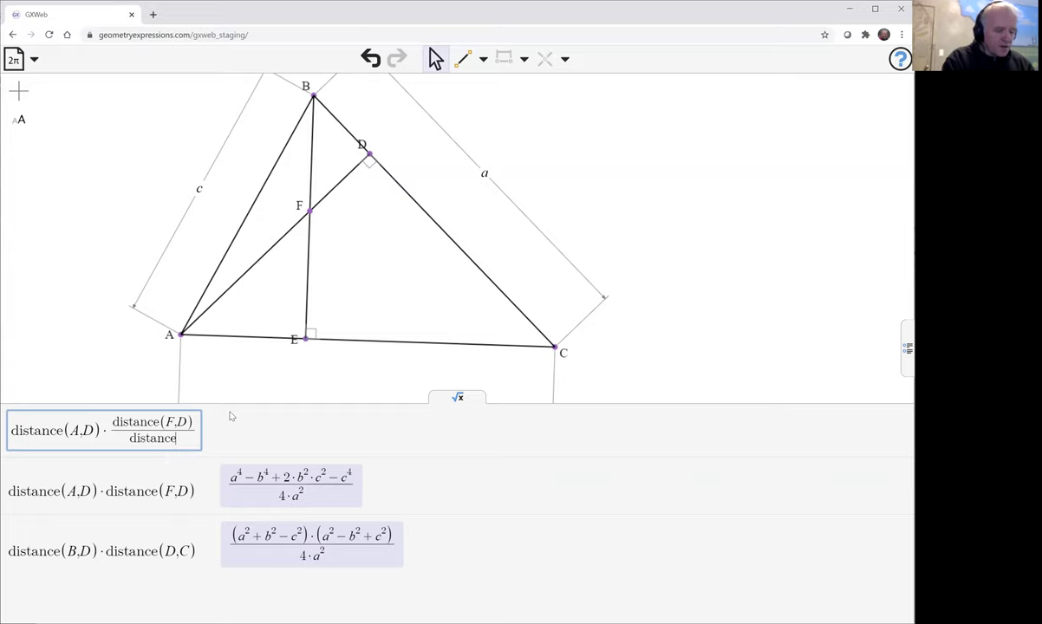
pyautogui.write('(')
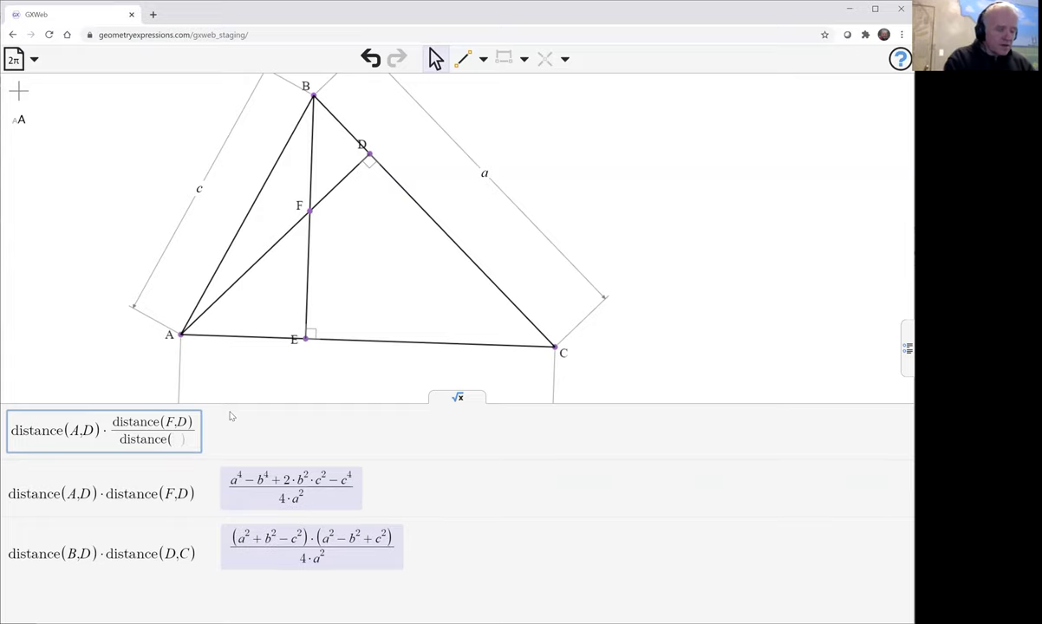
pyautogui.write('B,D')
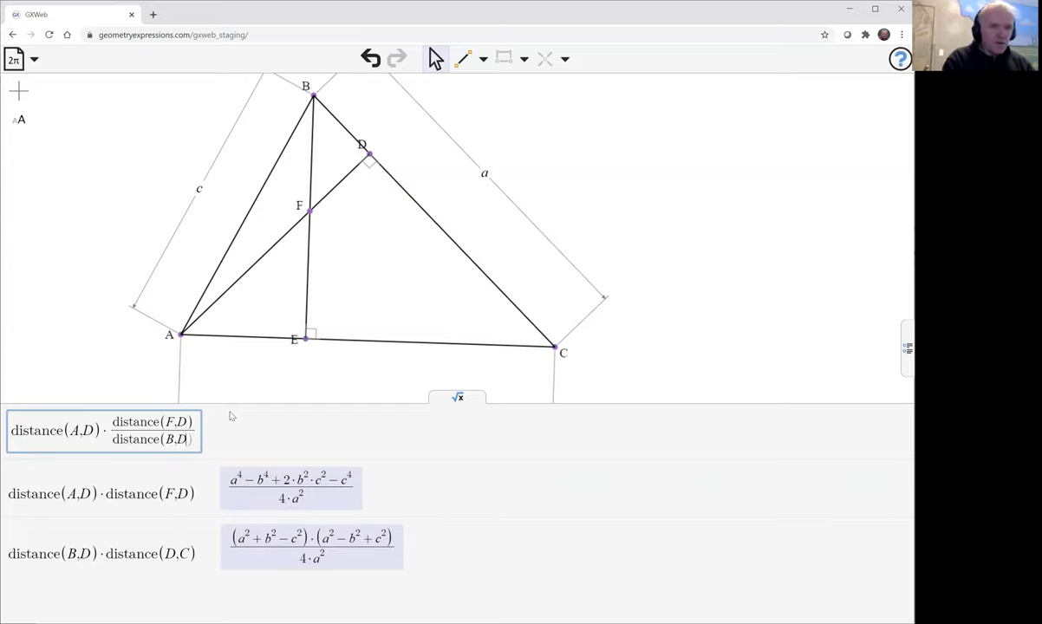
pyautogui.press('Right')
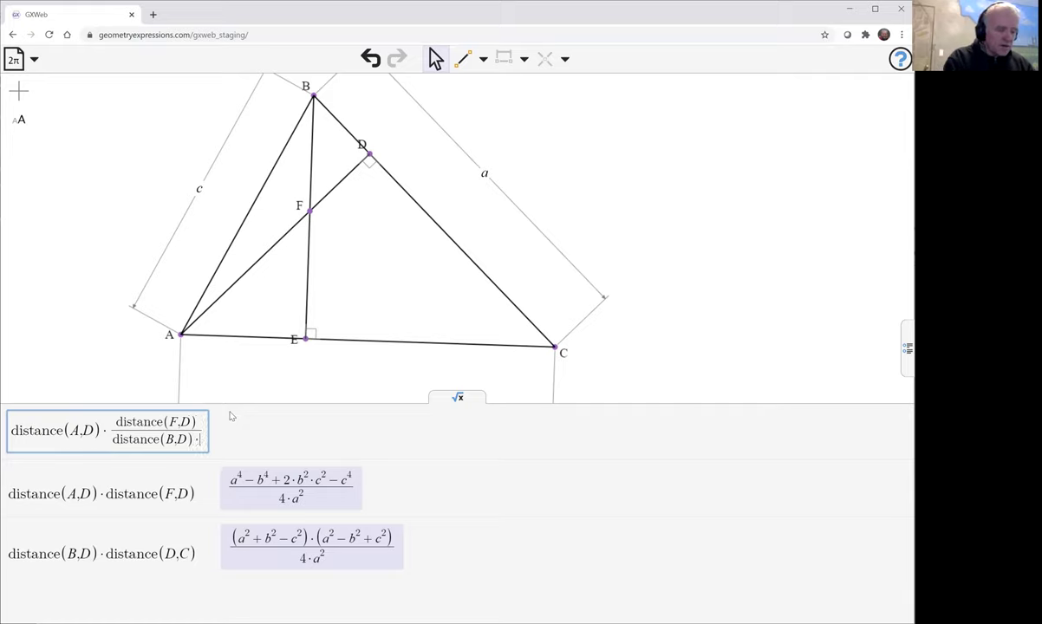
pyautogui.write('*')
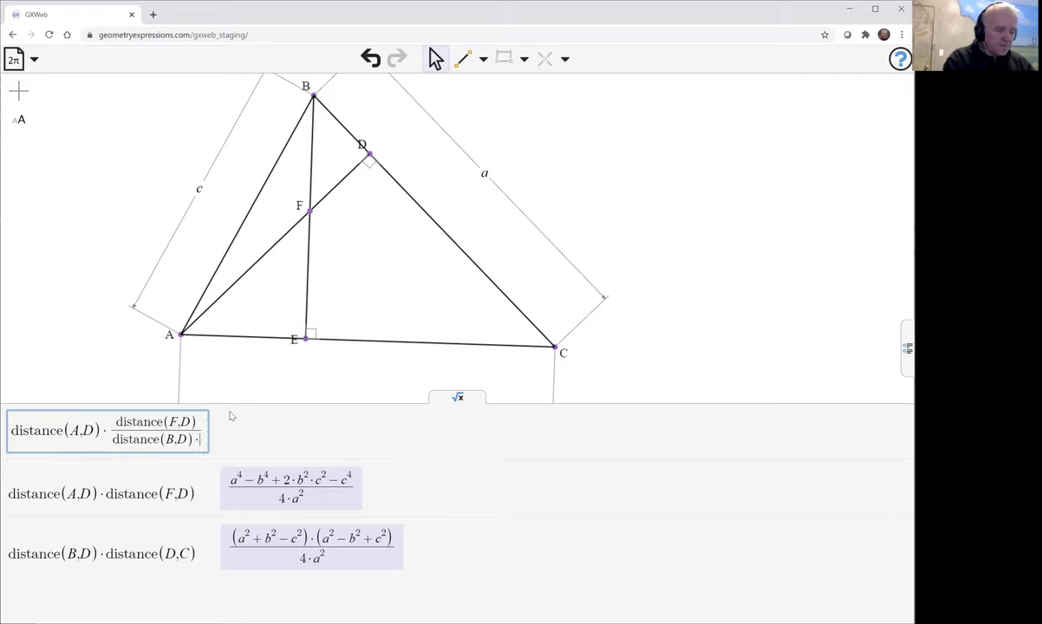
pyautogui.write('distance')
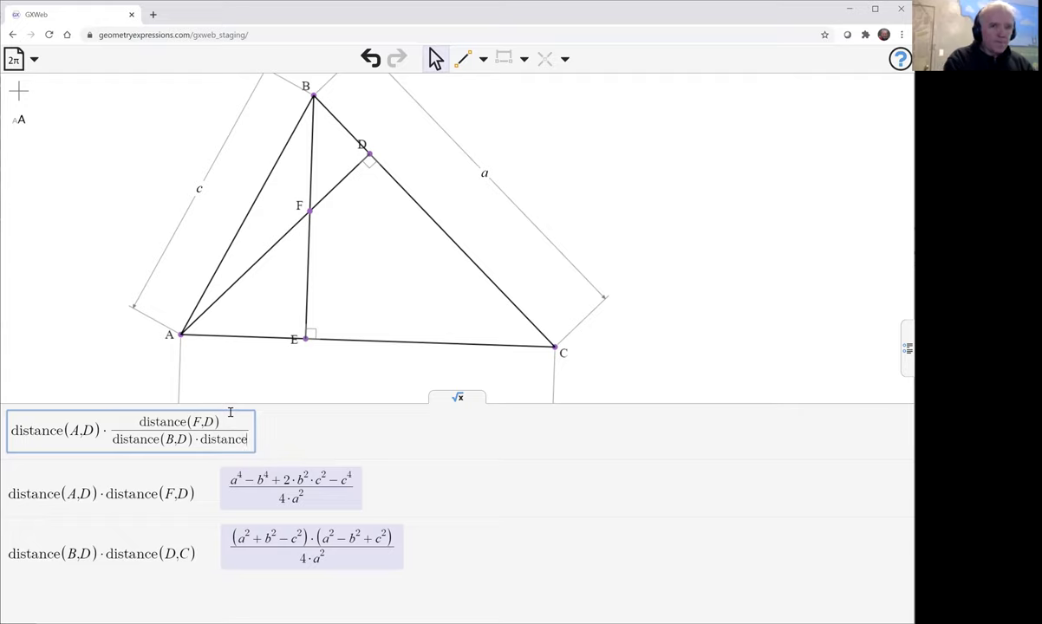
pyautogui.write('(')
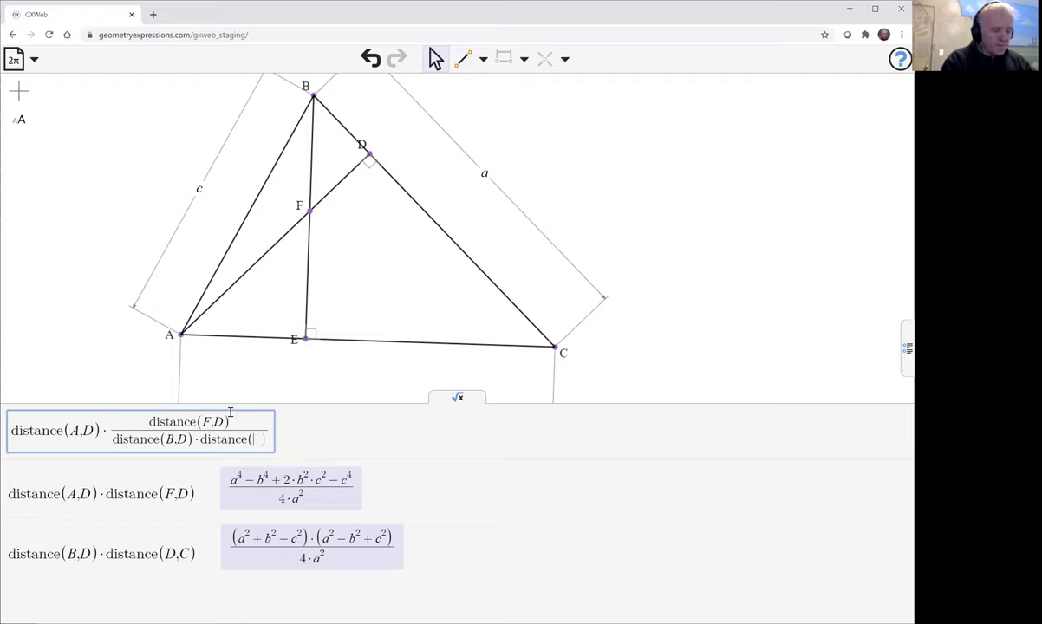
pyautogui.write('D,C')
pyautogui.press('Right')
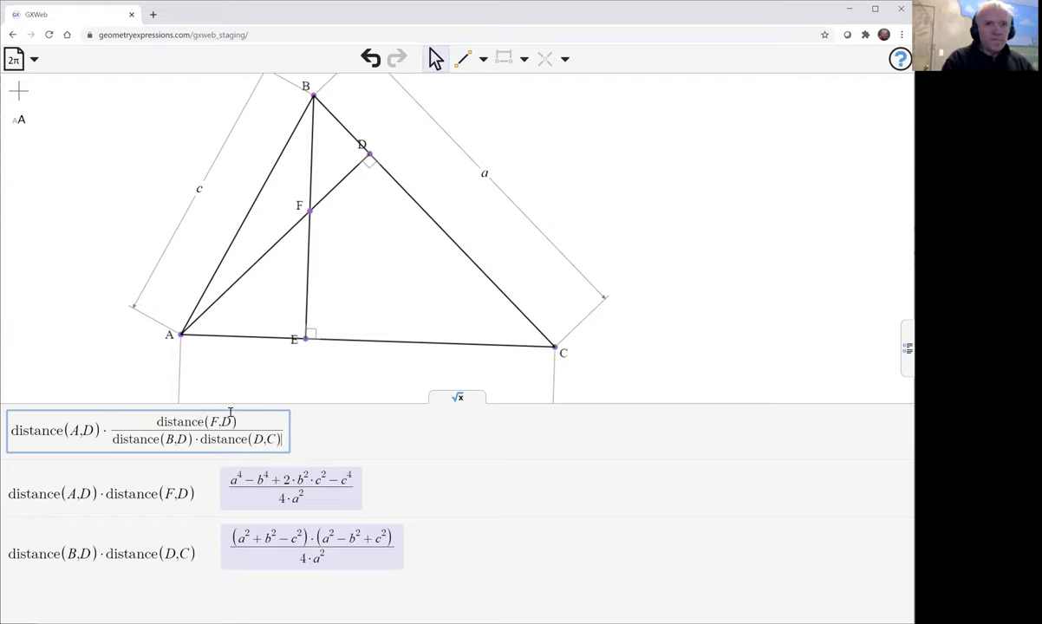
pyautogui.press('Return')
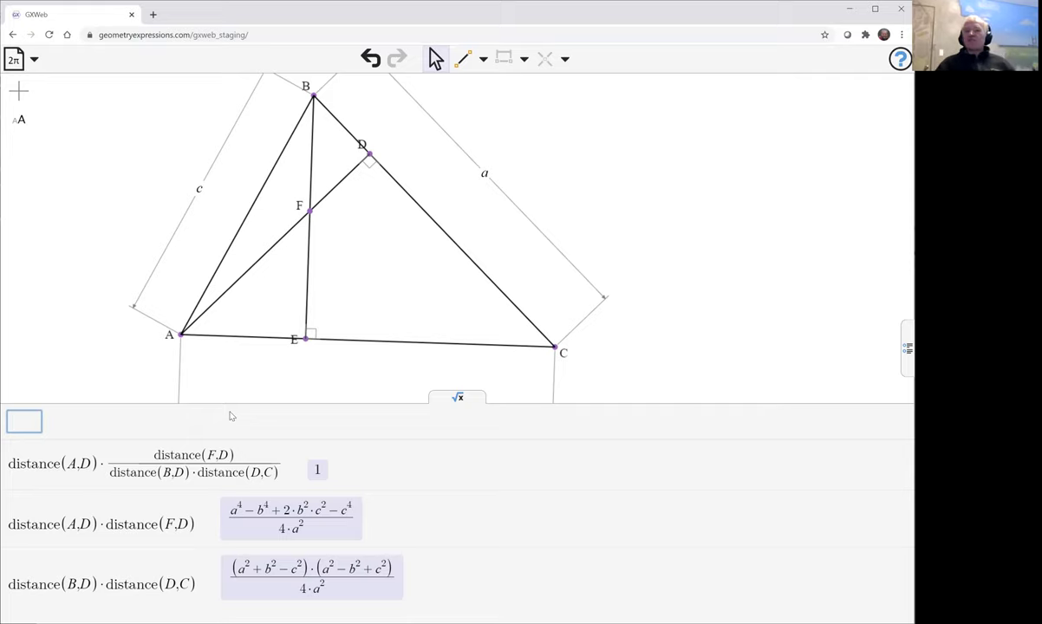
# Step: Paste the BD·DC numerator into a new entry, expanding it to a⁴−b⁴+2b²c²−c⁴
pyautogui.moveTo(397, 565); pyautogui.dragTo(247, 568)
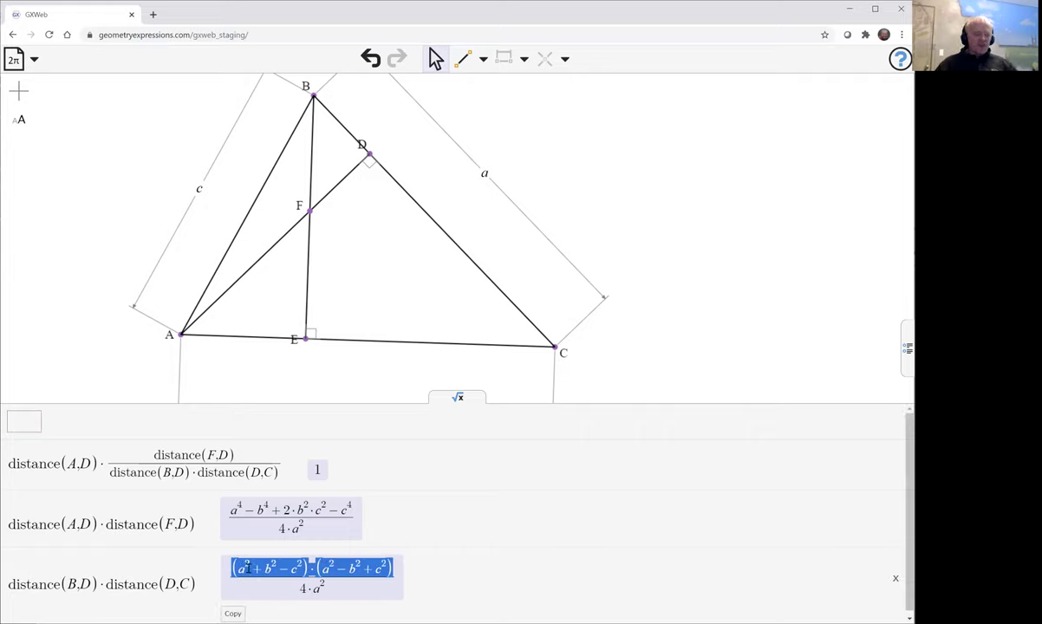
pyautogui.click(26, 423)
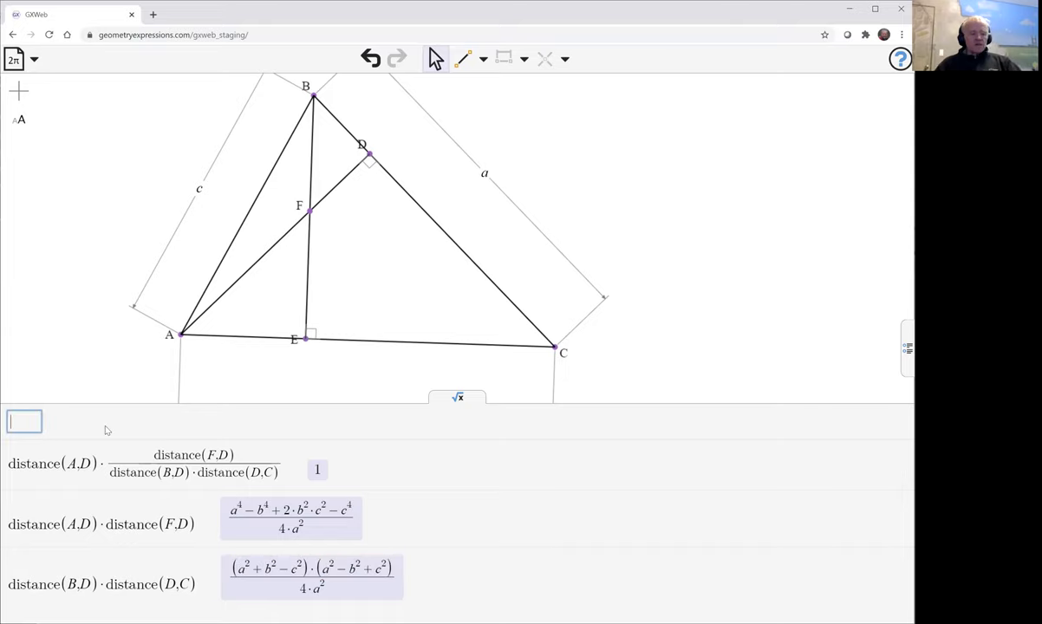
pyautogui.write('(a^2+b^2−c^2)·(a^2−b^2+c^2)')
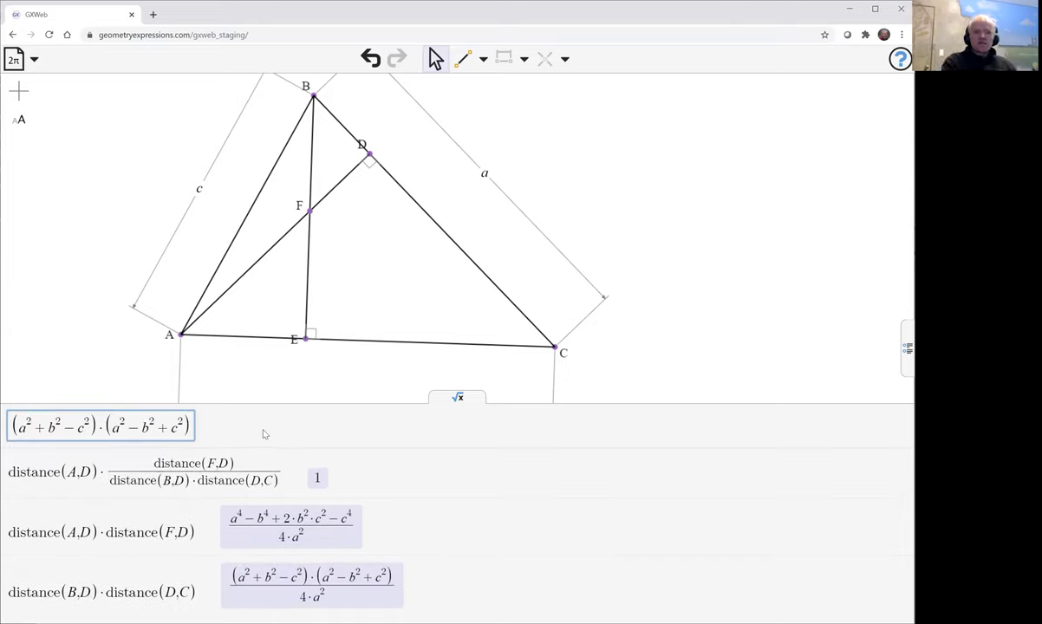
pyautogui.press('Return')
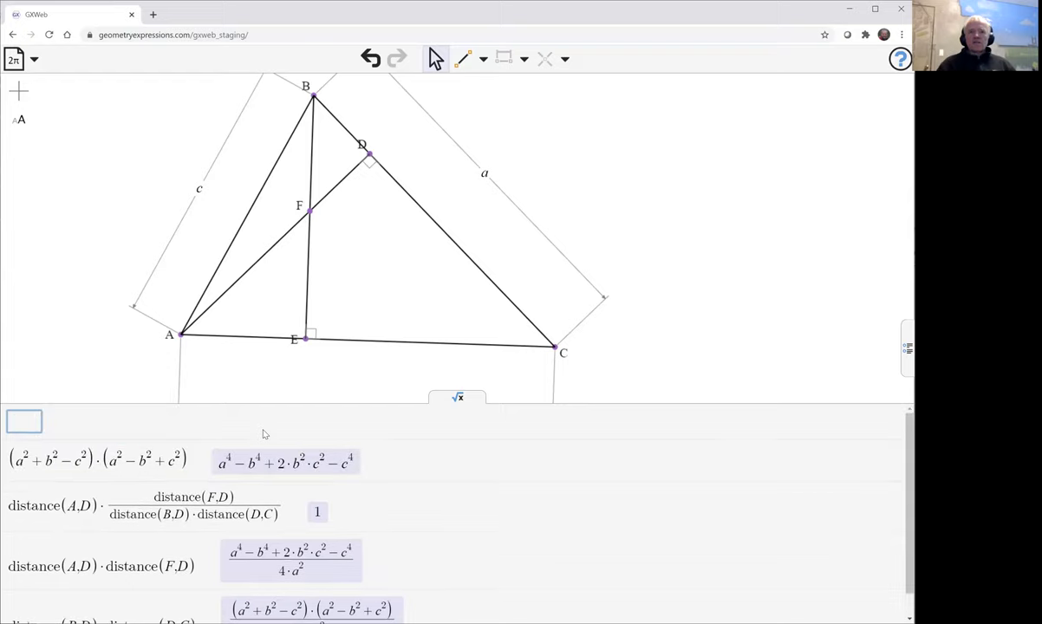